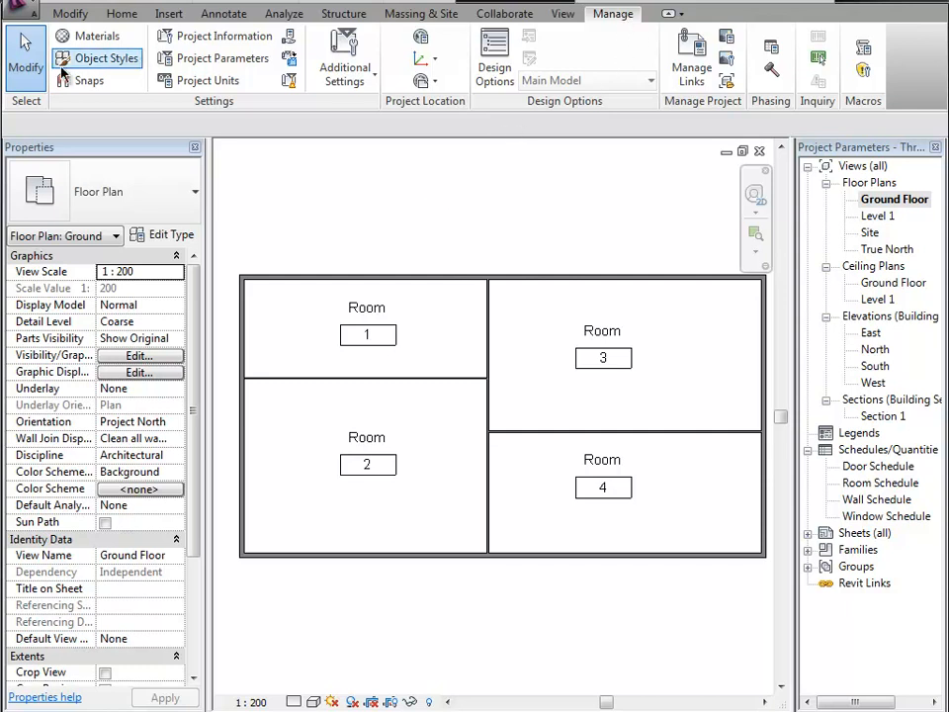
Create a new parameter group named Room Finishes in the shared parameter file
left_click(288, 40)
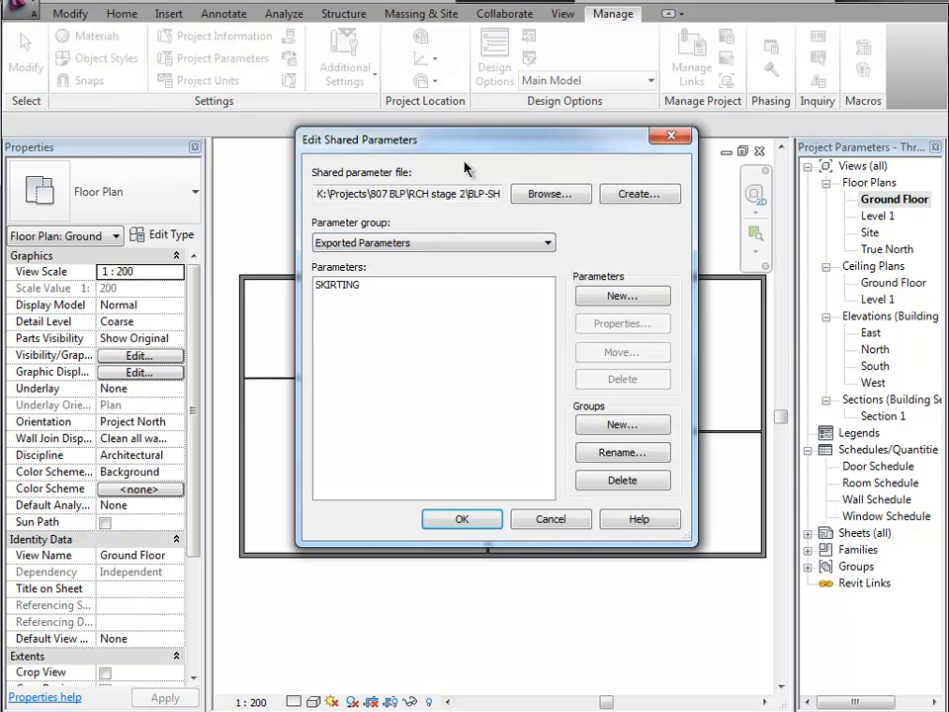
left_click_drag(461, 149, 468, 156)
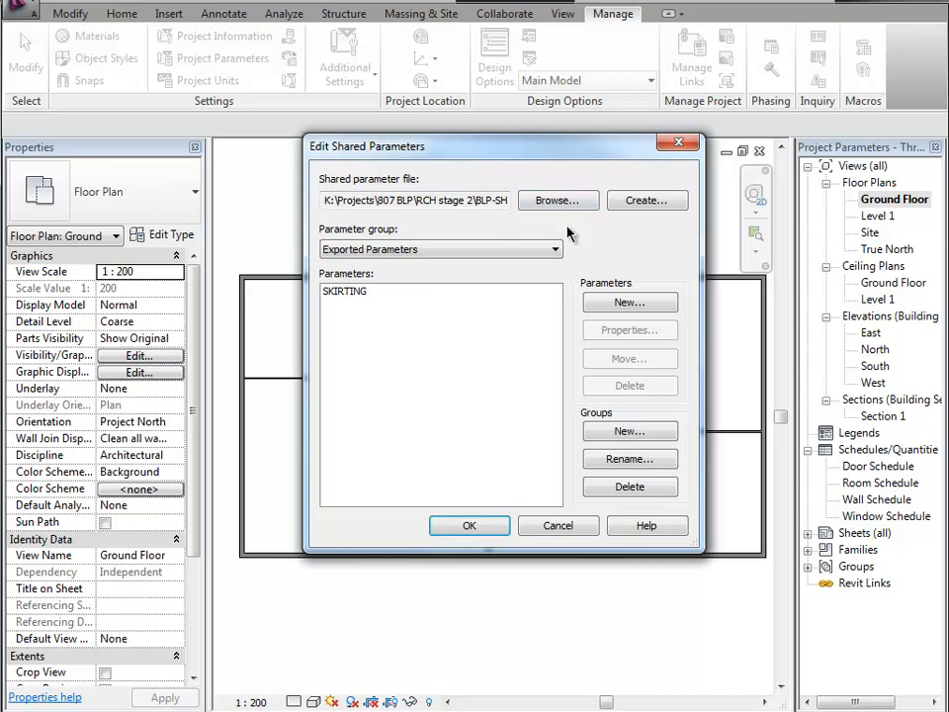
left_click(343, 202)
left_click(630, 431)
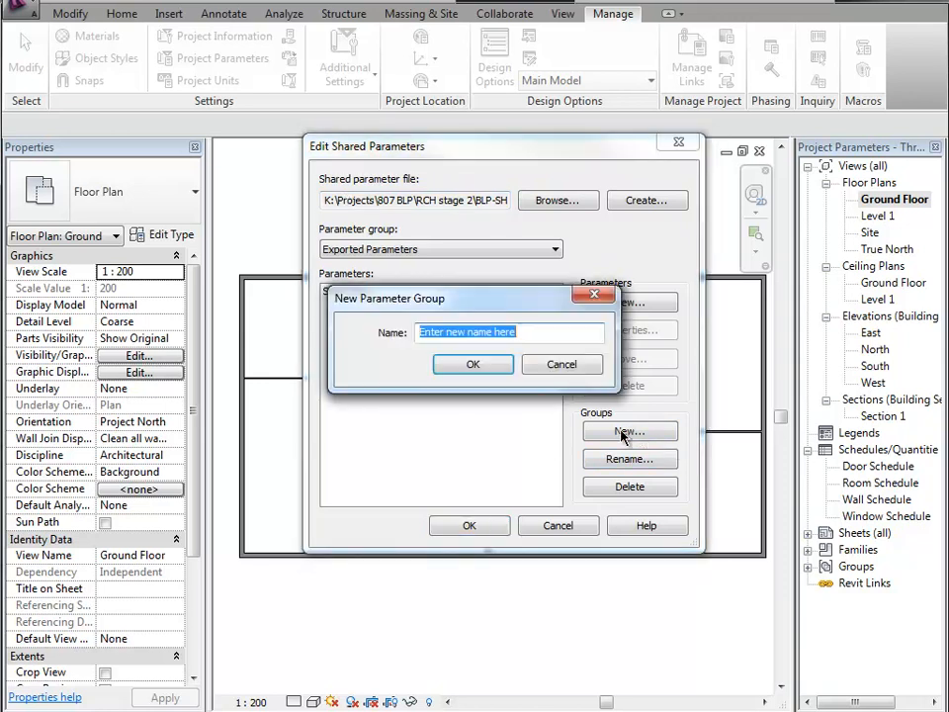
type("Wall")
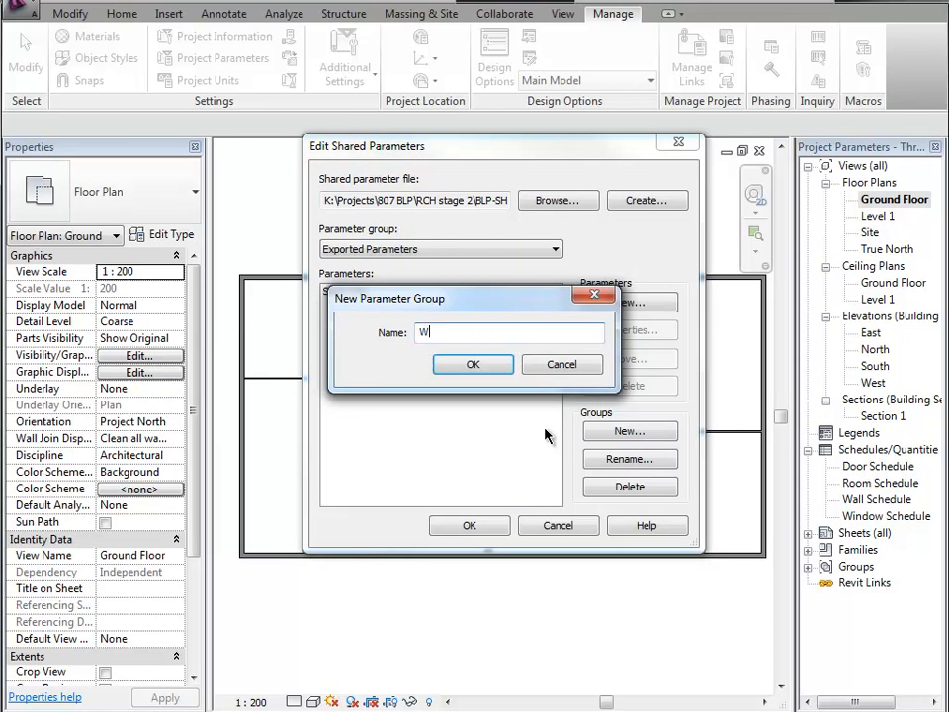
key("BackSpace")
key("BackSpace")
key("BackSpace")
key("BackSpace")
type("Room")
left_click(473, 364)
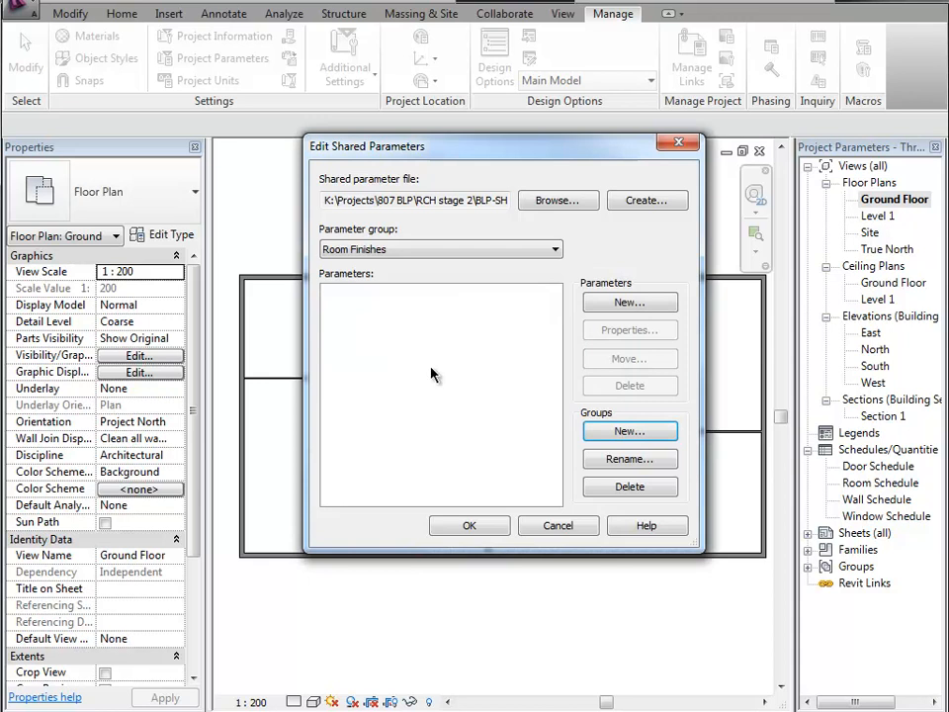
Add a shared parameter named Wall Finish Height of type Text to the Room Finishes group and save the shared parameters
left_click(626, 302)
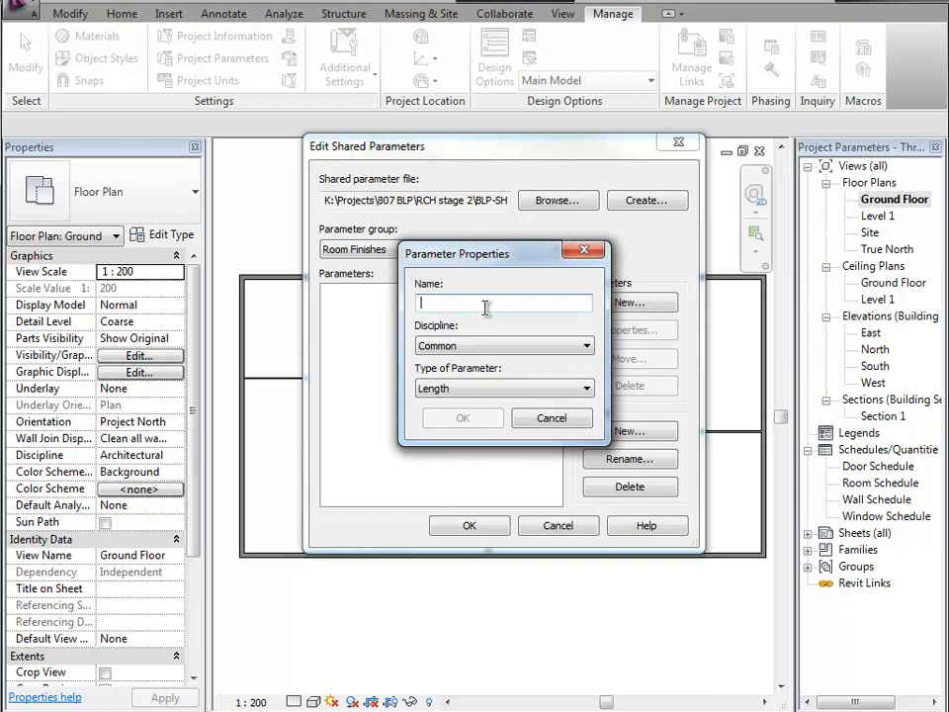
type("Wall Hi")
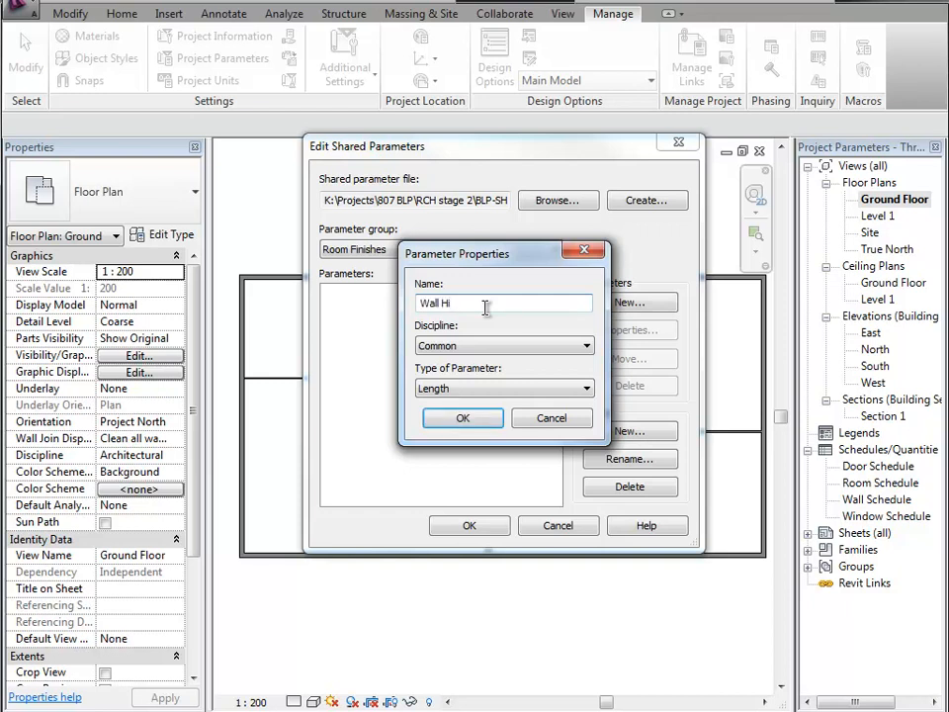
key("BackSpace")
key("BackSpace")
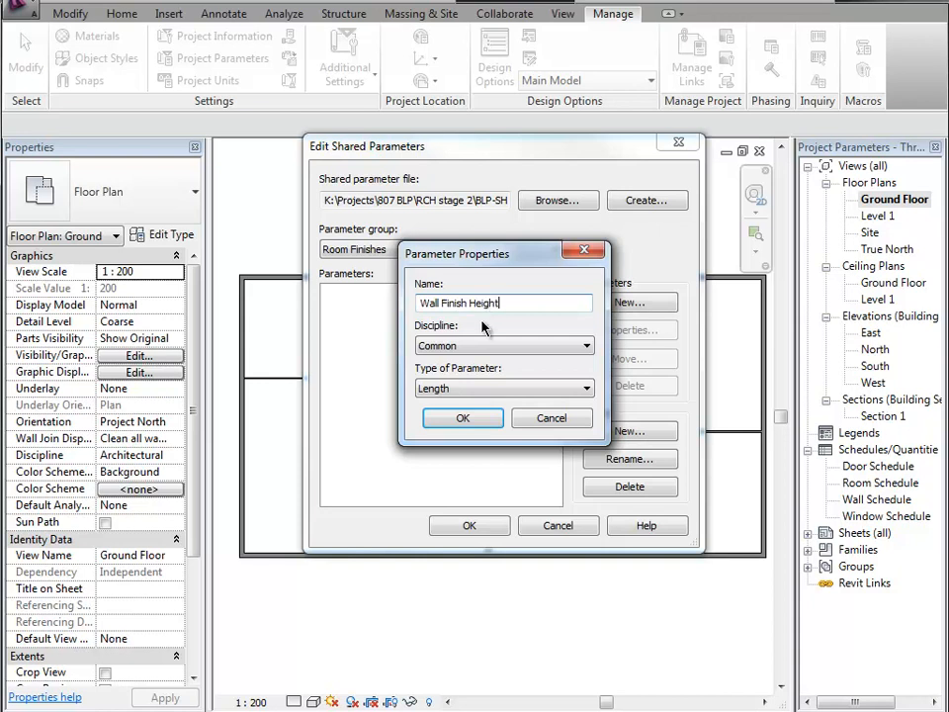
left_click(487, 388)
left_click(479, 404)
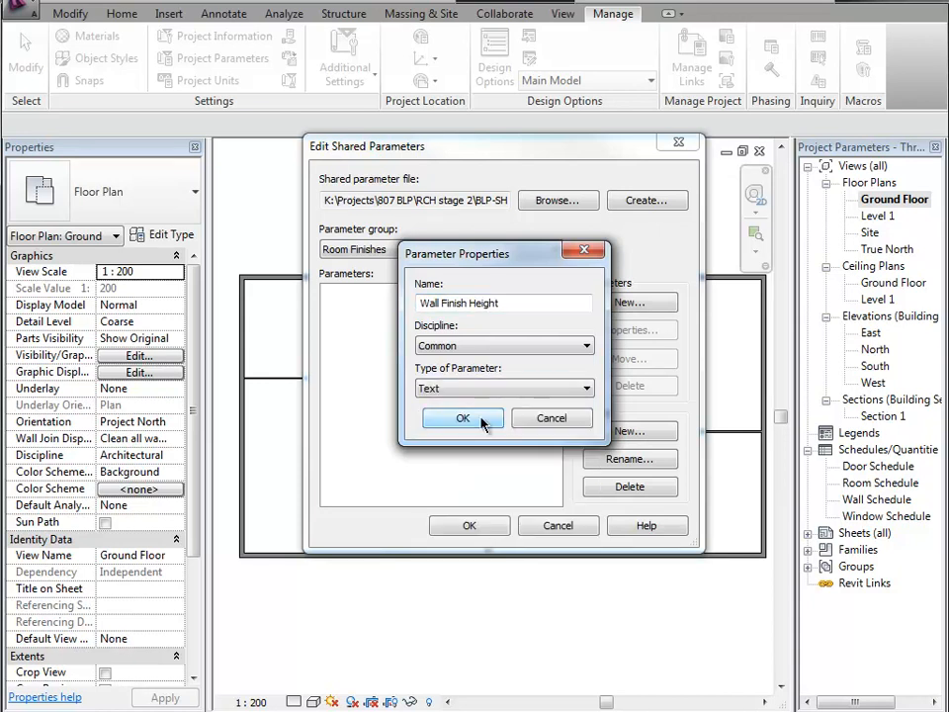
left_click(483, 419)
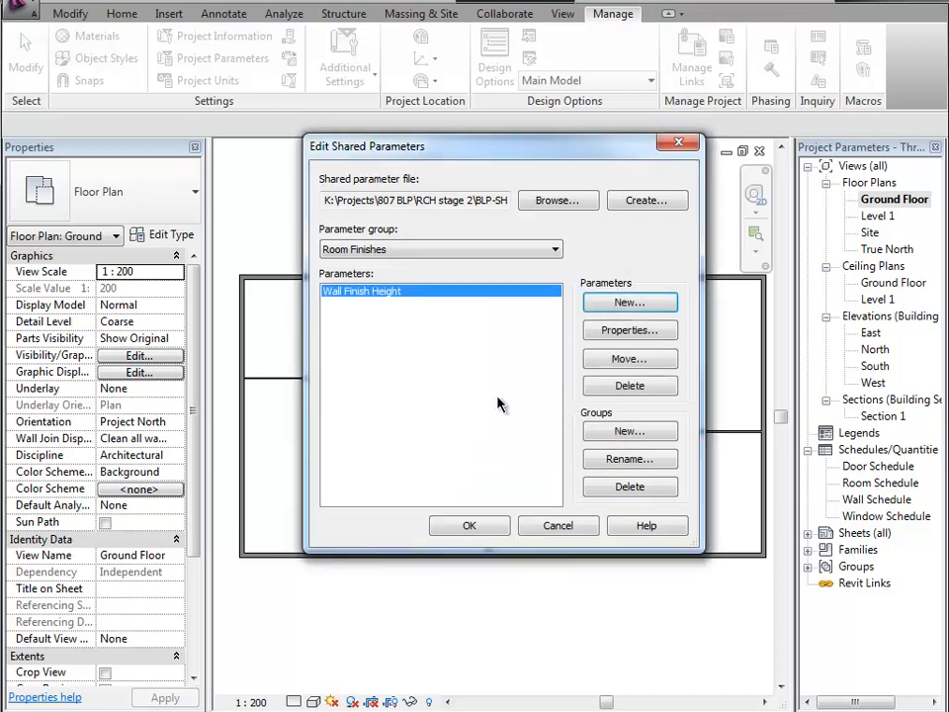
left_click(479, 531)
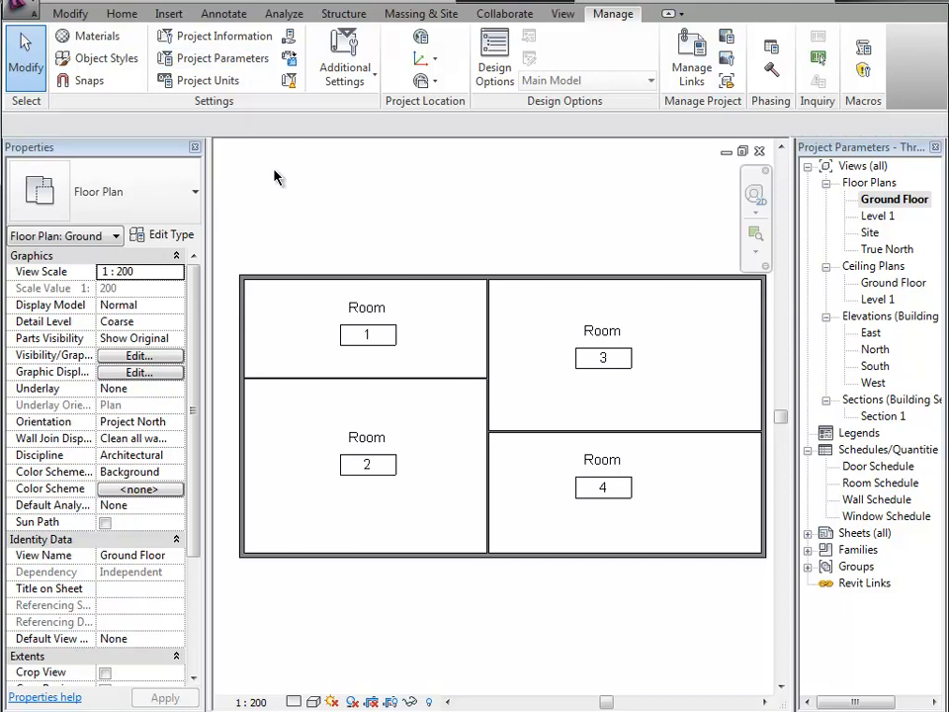
Start a new project parameter as a shared parameter, choosing Wall Finish Height from the Room Finishes group
left_click(222, 61)
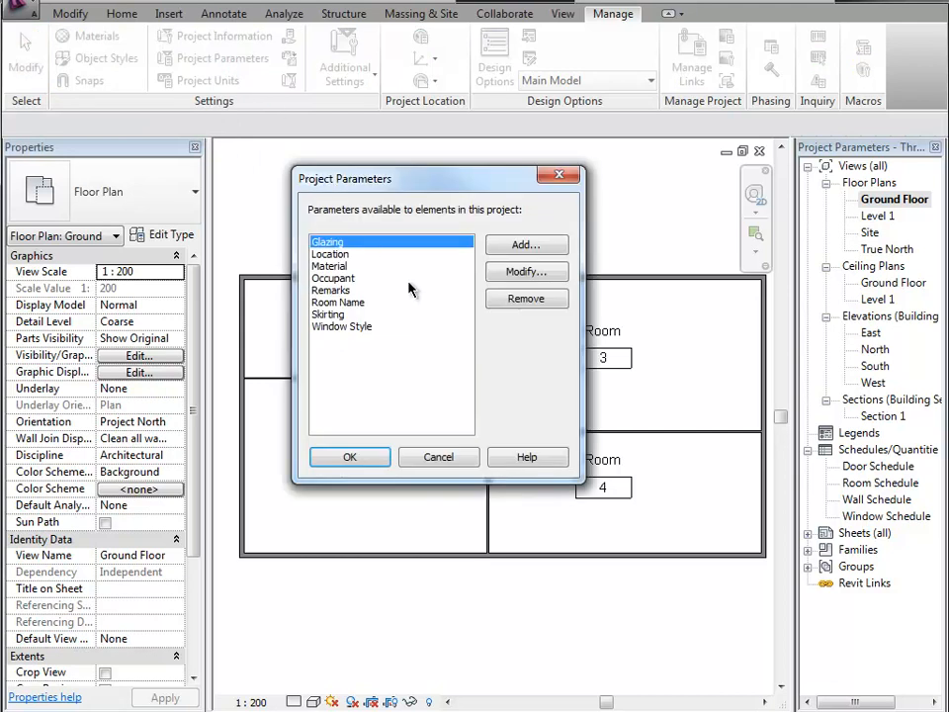
left_click(536, 248)
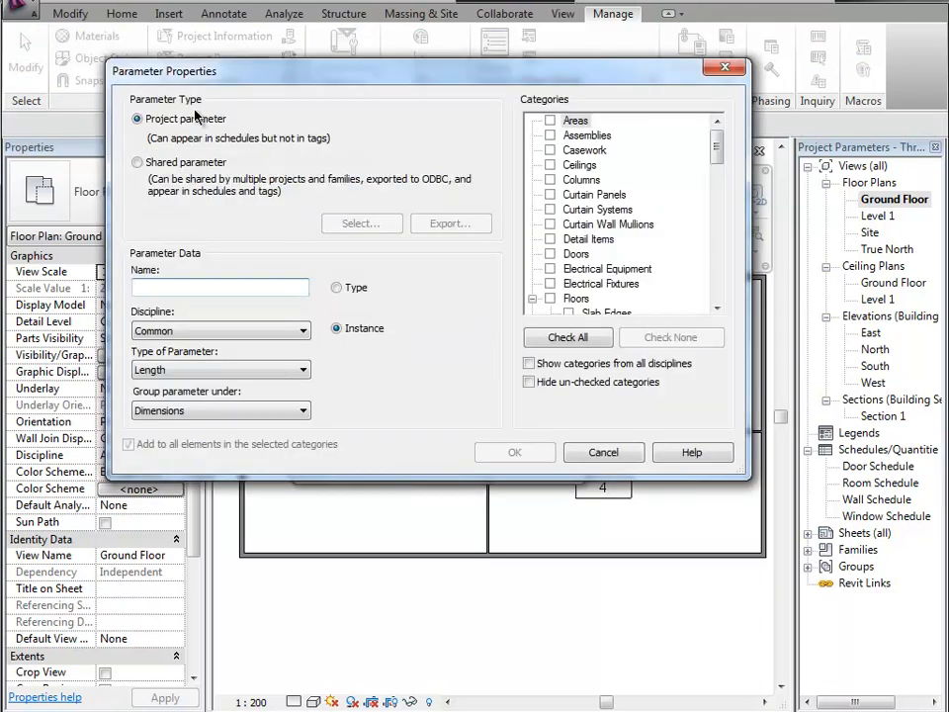
left_click(164, 165)
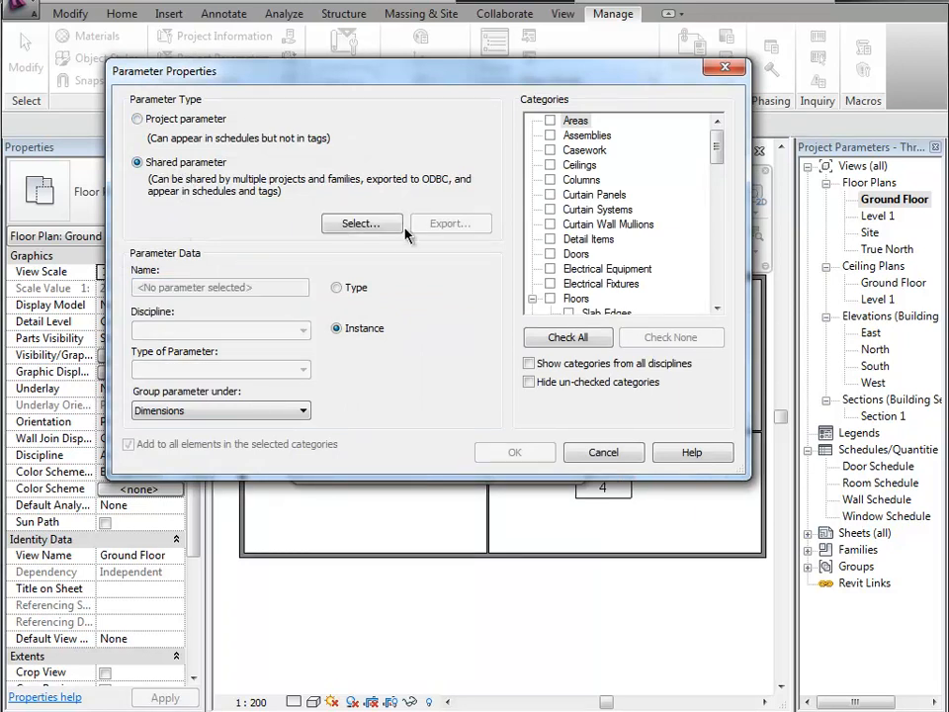
left_click(367, 222)
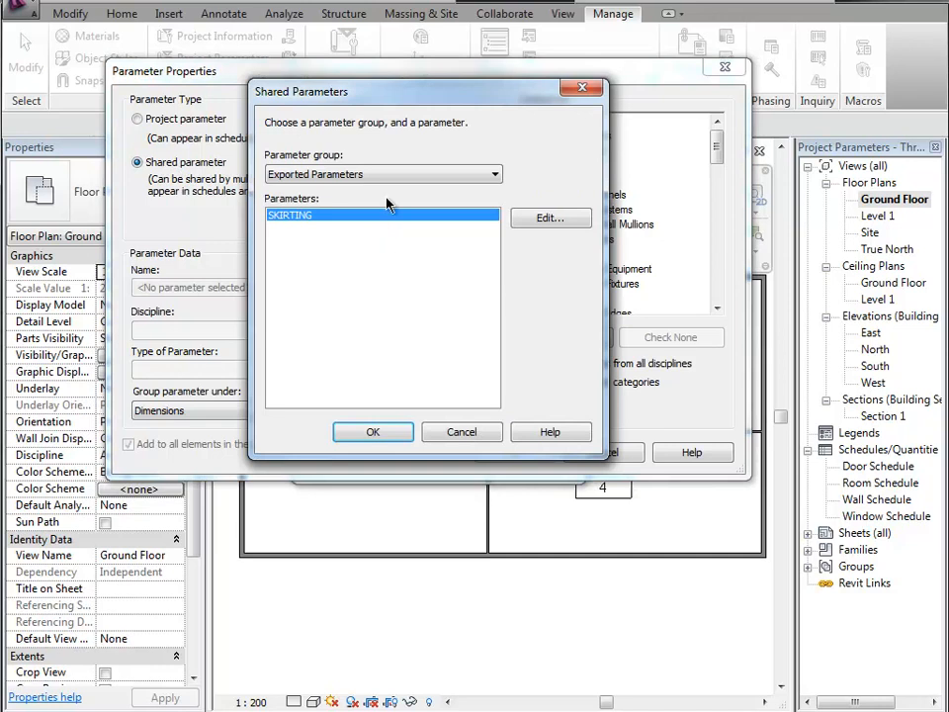
left_click(398, 176)
left_click(368, 229)
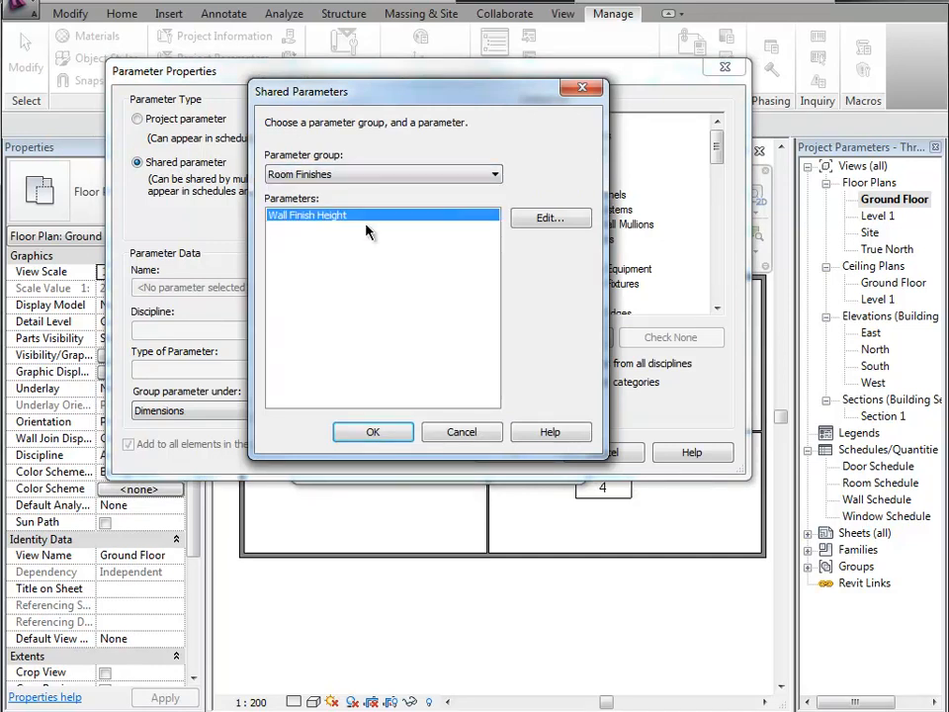
left_click(389, 433)
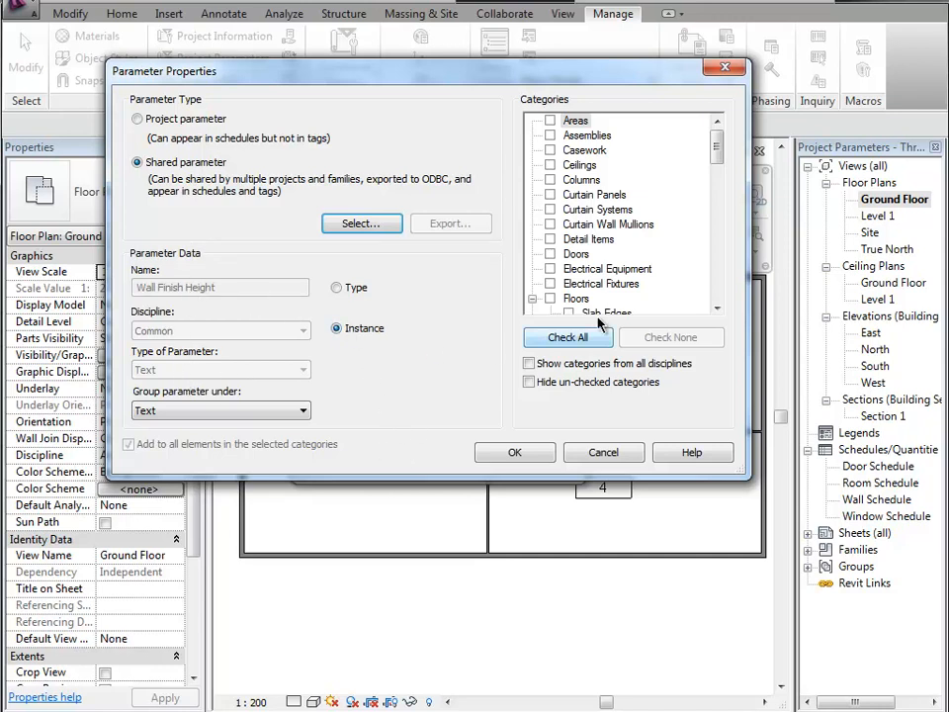
Assign the Wall Finish Height parameter to the Rooms category and confirm the project parameters
left_click_drag(718, 150, 718, 252)
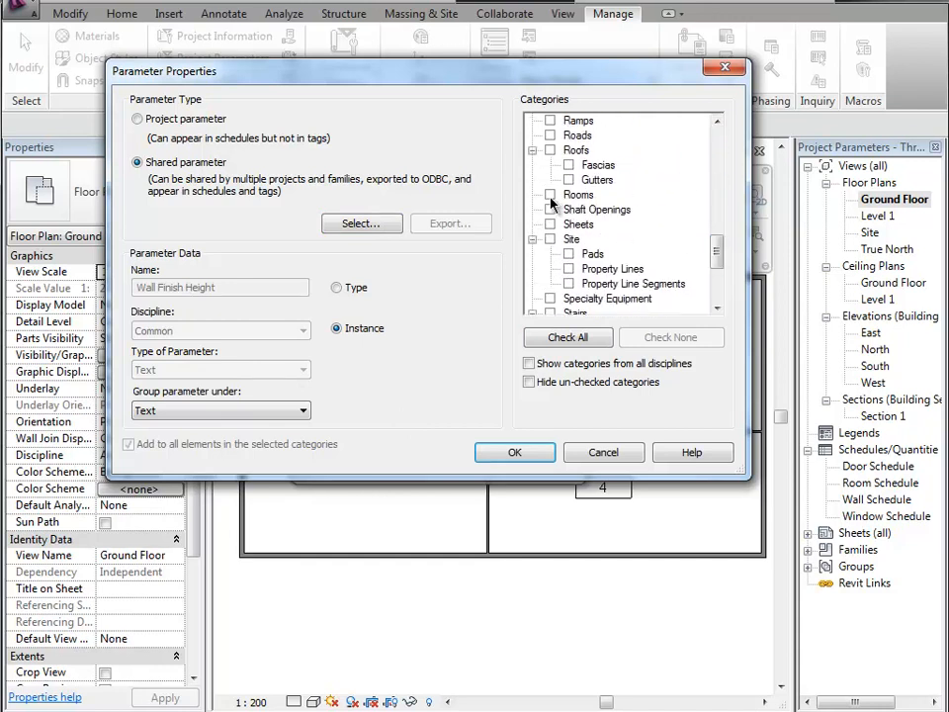
left_click(551, 194)
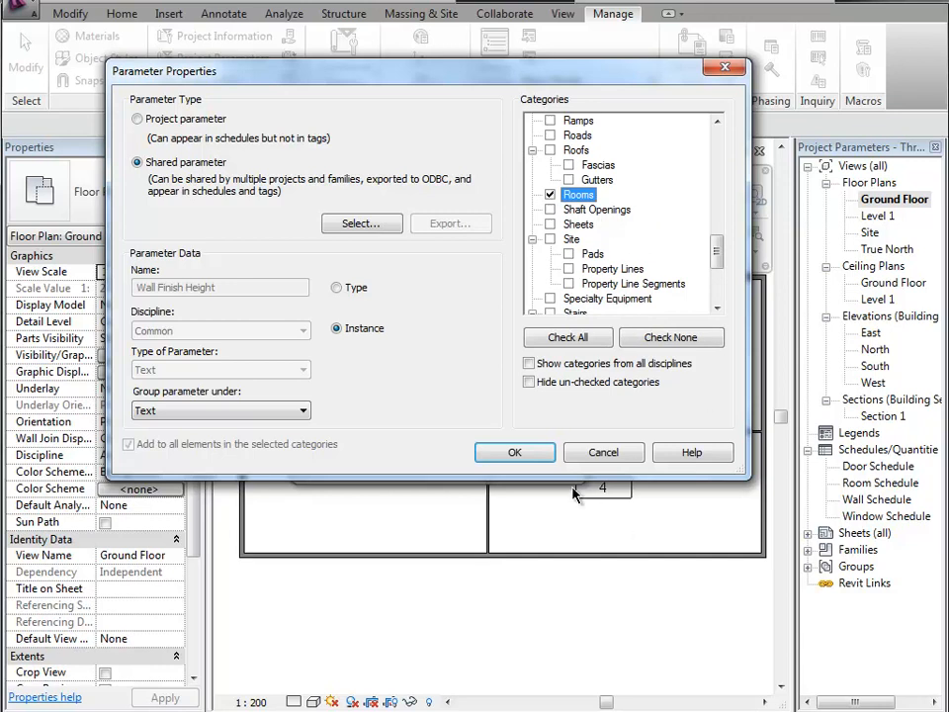
left_click(516, 453)
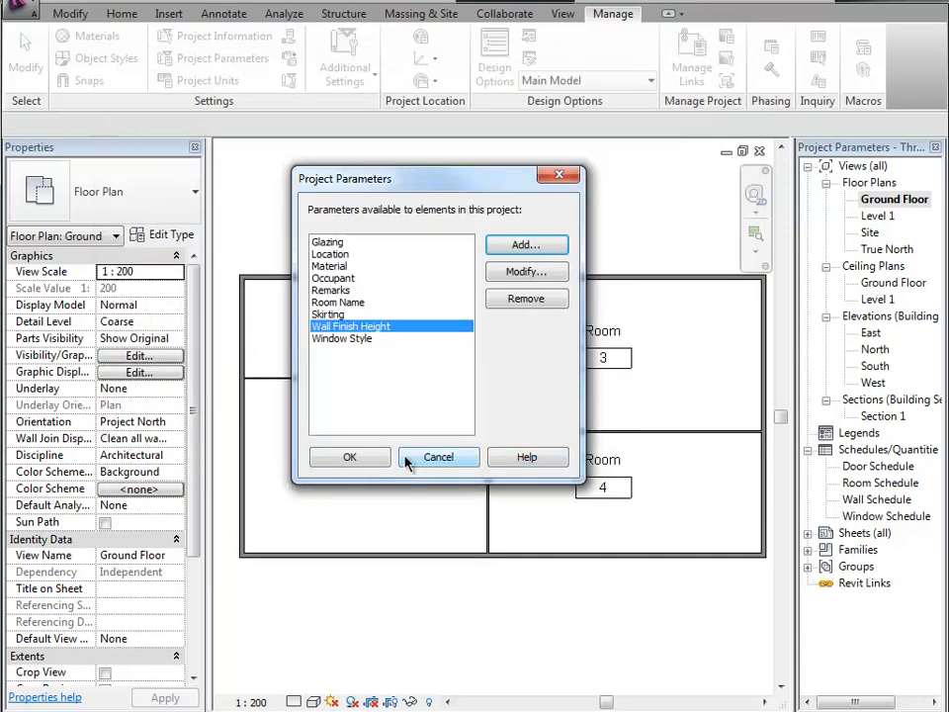
left_click(375, 460)
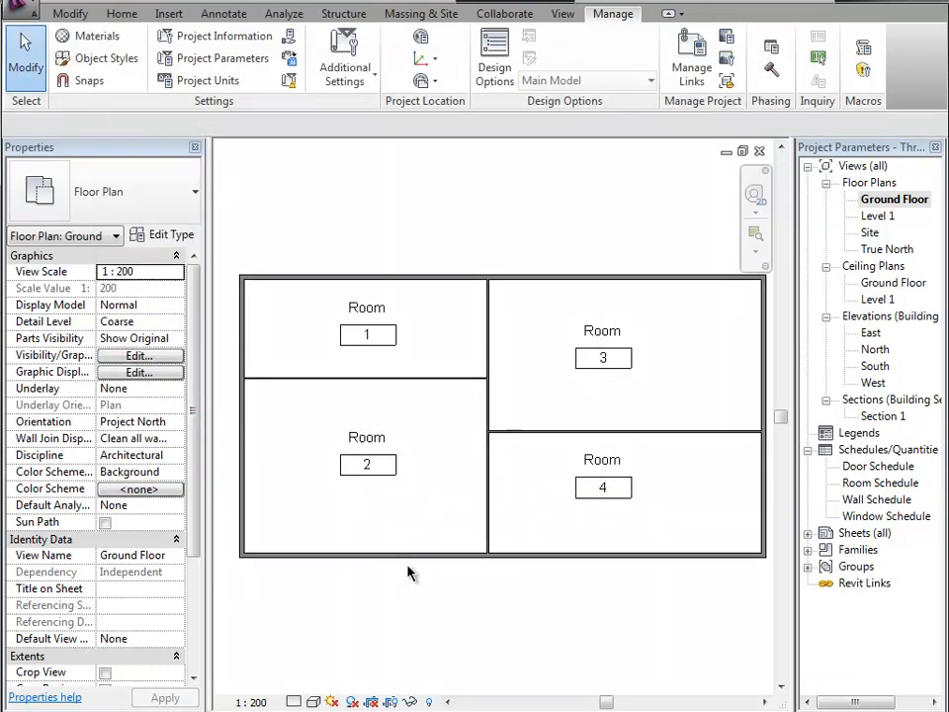
Open the Room Schedule and add Wall Finish Height to its scheduled fields
double_click(883, 482)
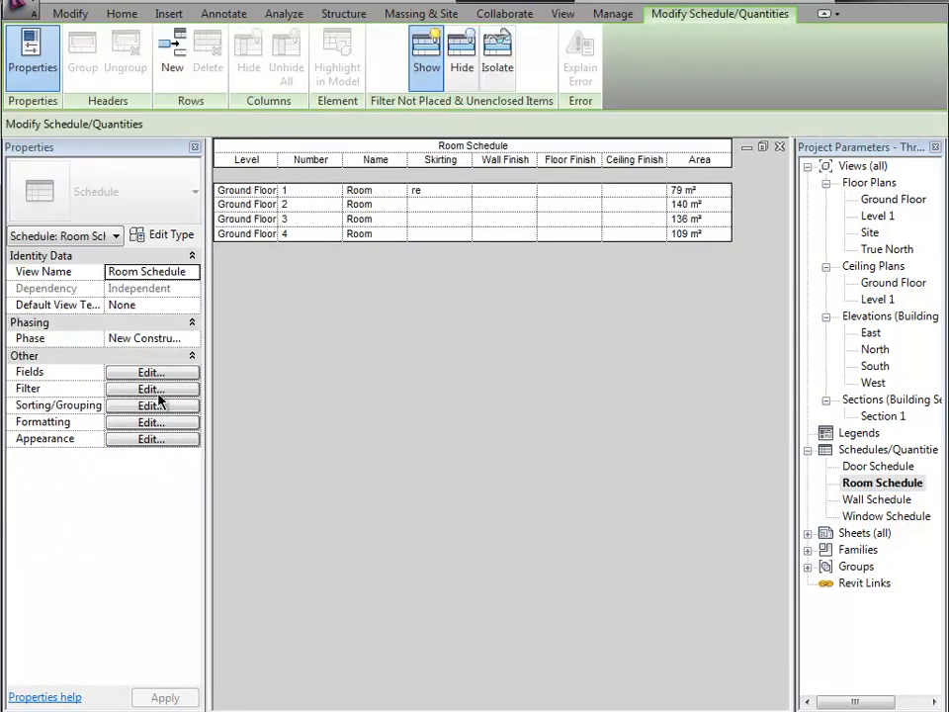
left_click(159, 374)
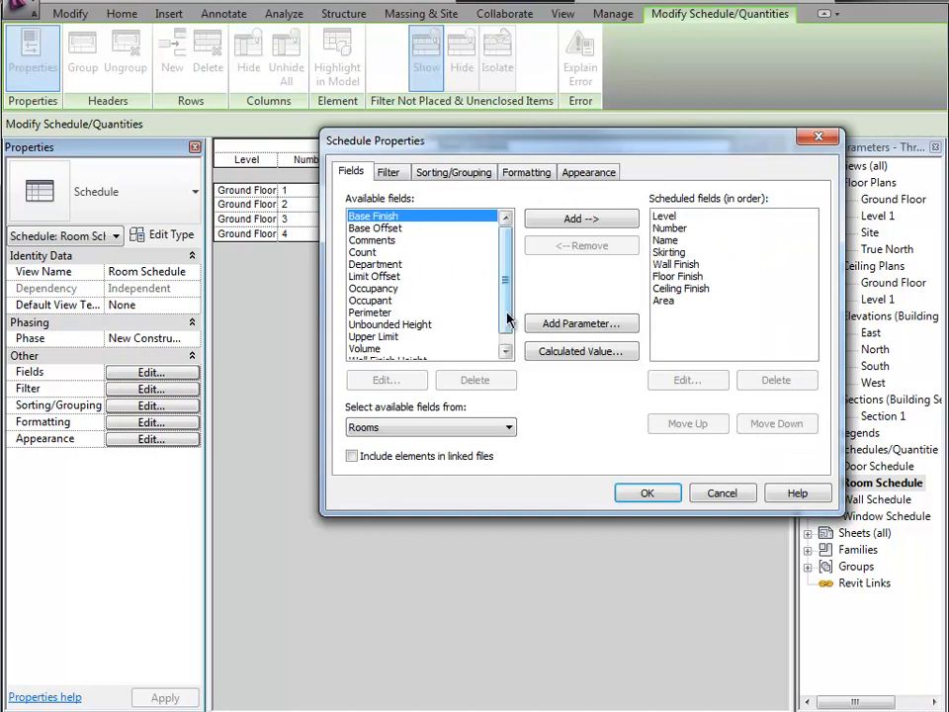
scroll(508, 323, "down", 1)
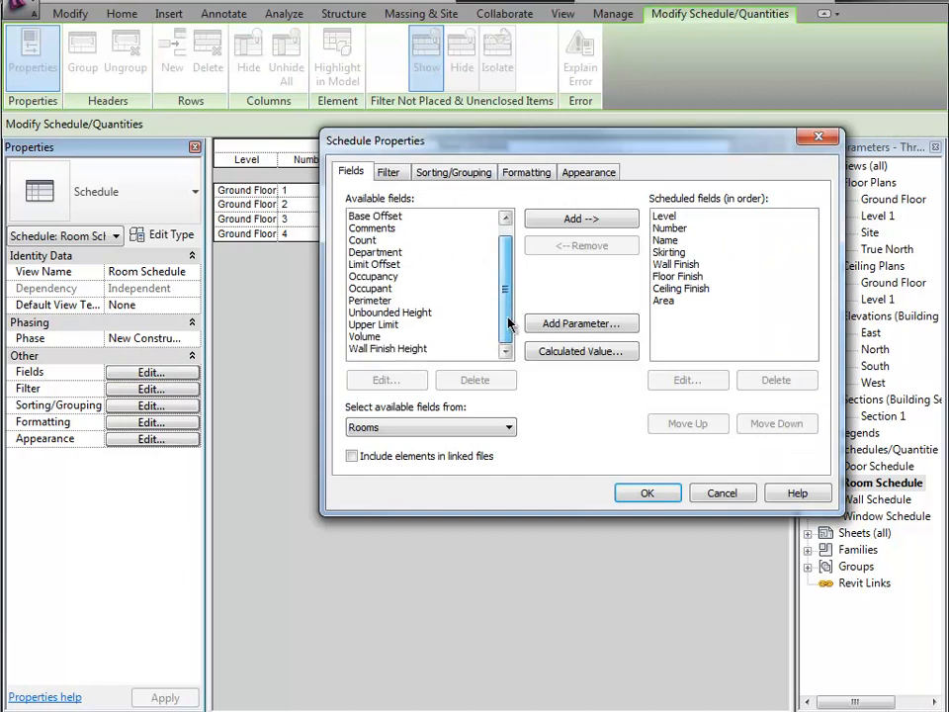
left_click(384, 349)
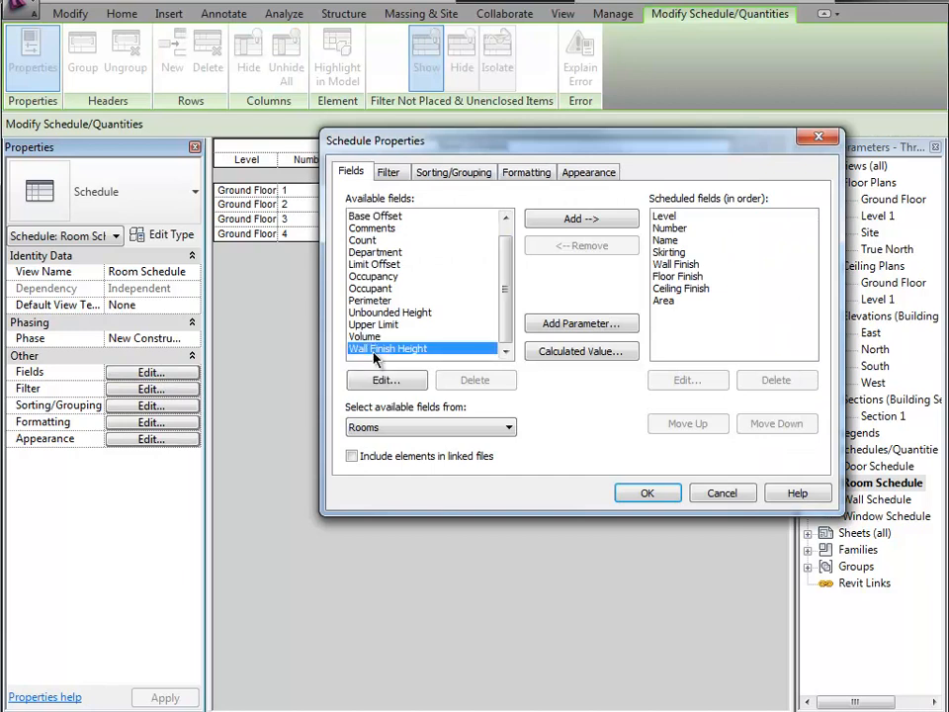
left_click(600, 220)
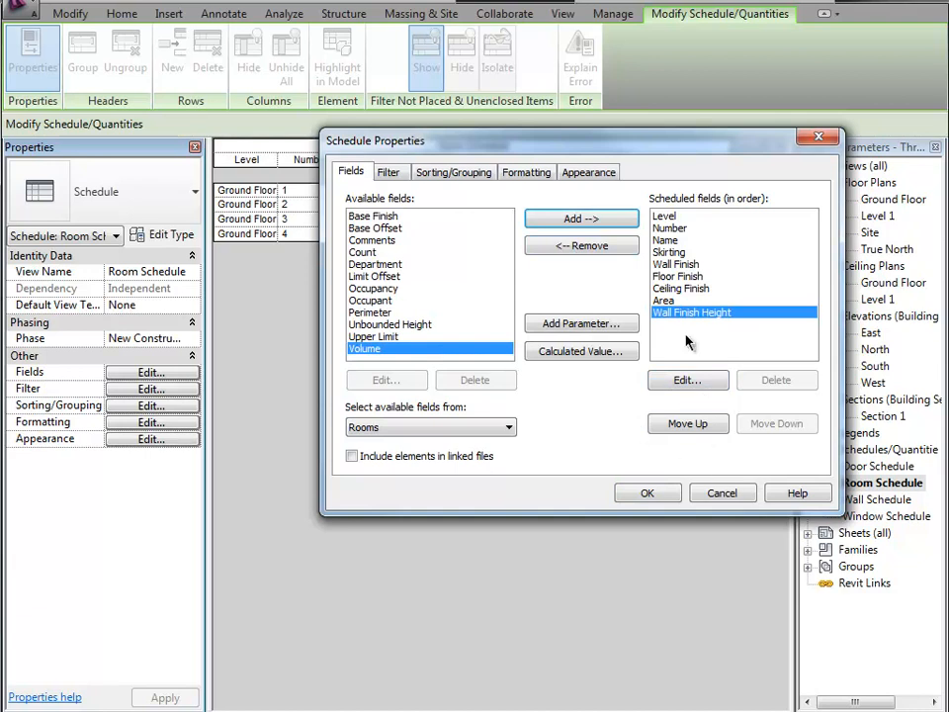
Order the Wall Finish Height field directly after Wall Finish and widen its schedule column to fit the full heading
left_click(699, 425)
left_click(699, 425)
left_click(699, 425)
left_click(646, 492)
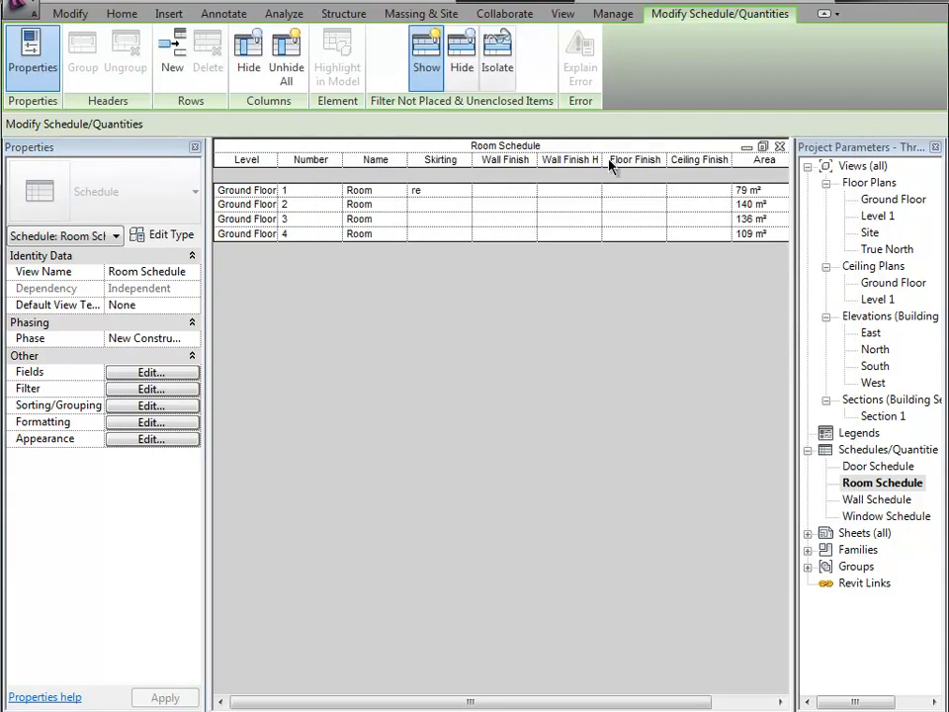
left_click_drag(603, 159, 647, 159)
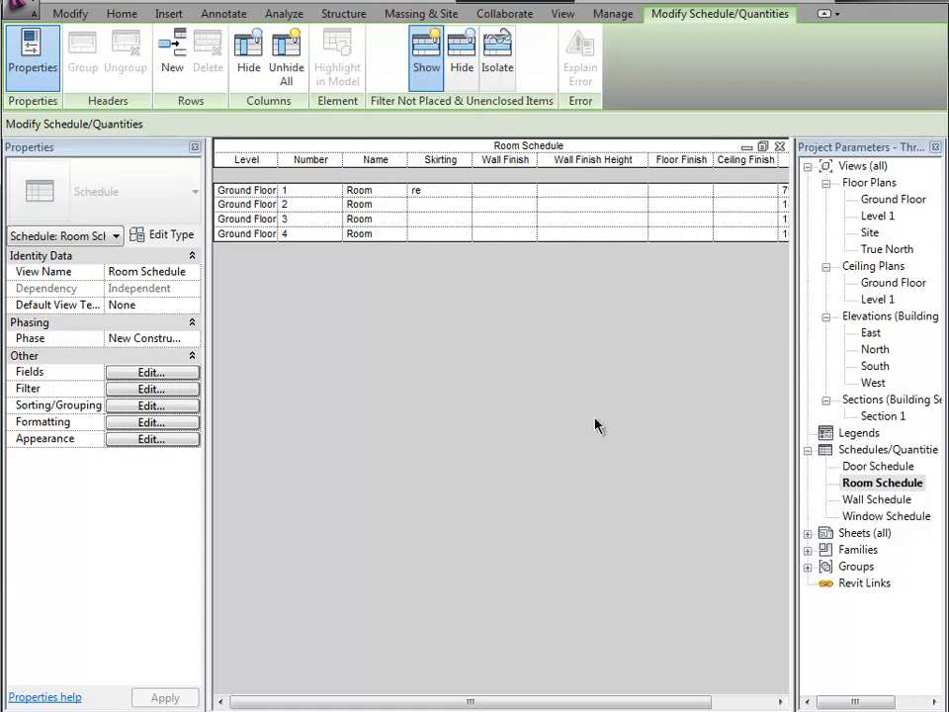
Return to the Ground Floor plan, then switch to the open RoomTag-Finishes.rfa family
double_click(891, 201)
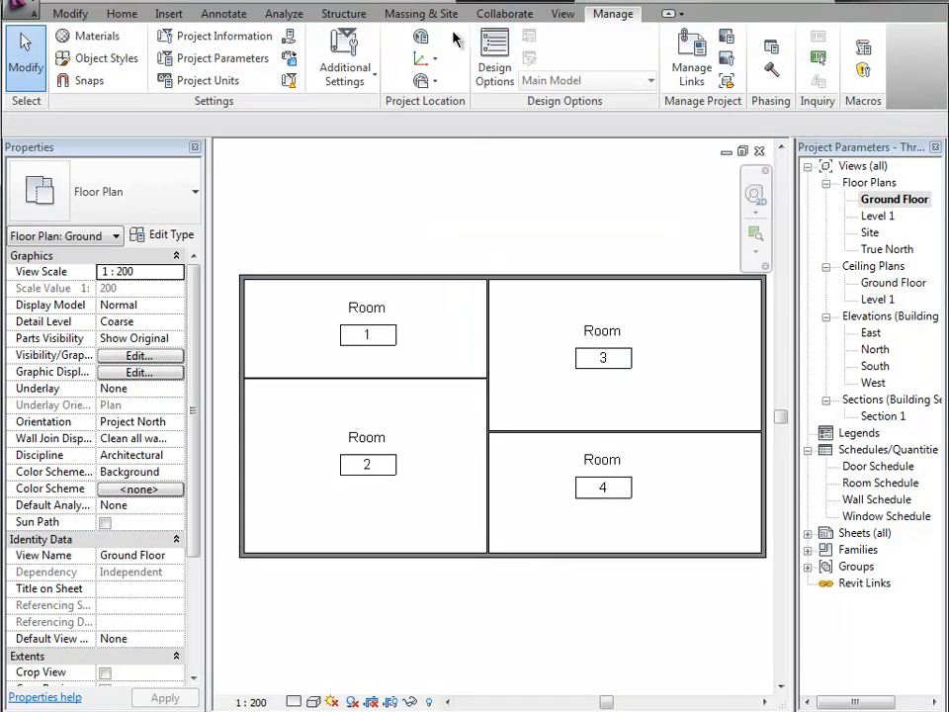
left_click(434, 2)
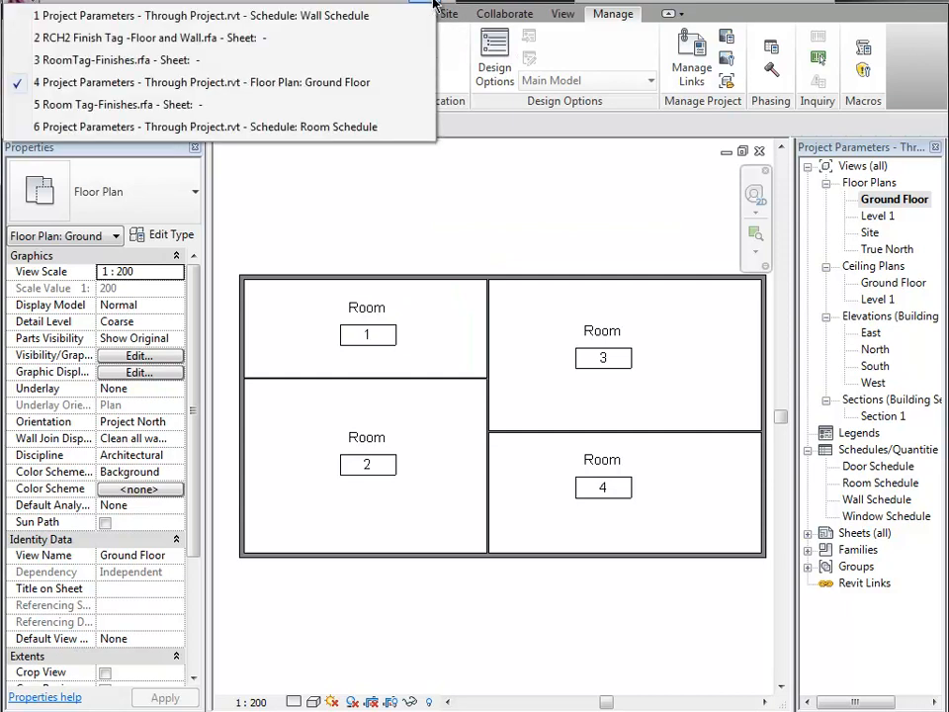
left_click(145, 62)
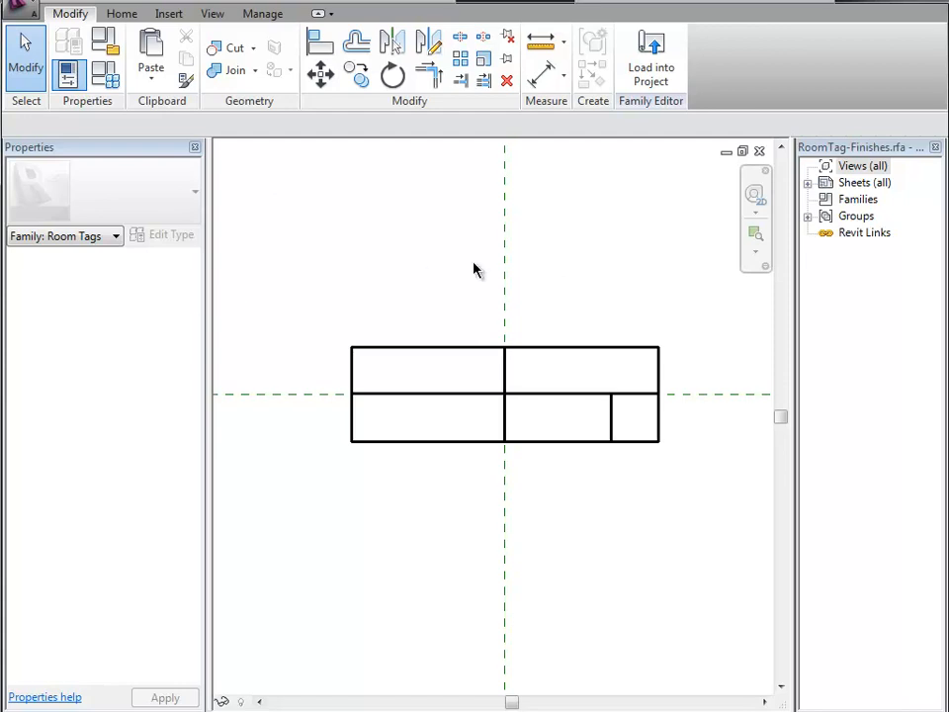
Start a label below the tag grid and add the shared Wall Finish Height parameter from the Room Finishes group to its category parameters
left_click(125, 14)
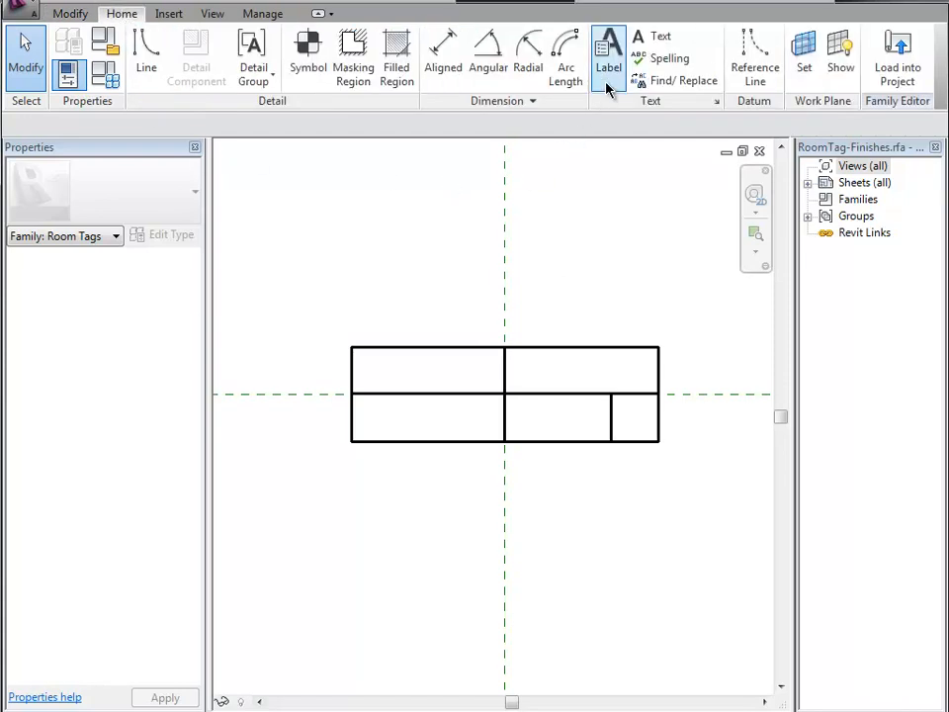
left_click(609, 60)
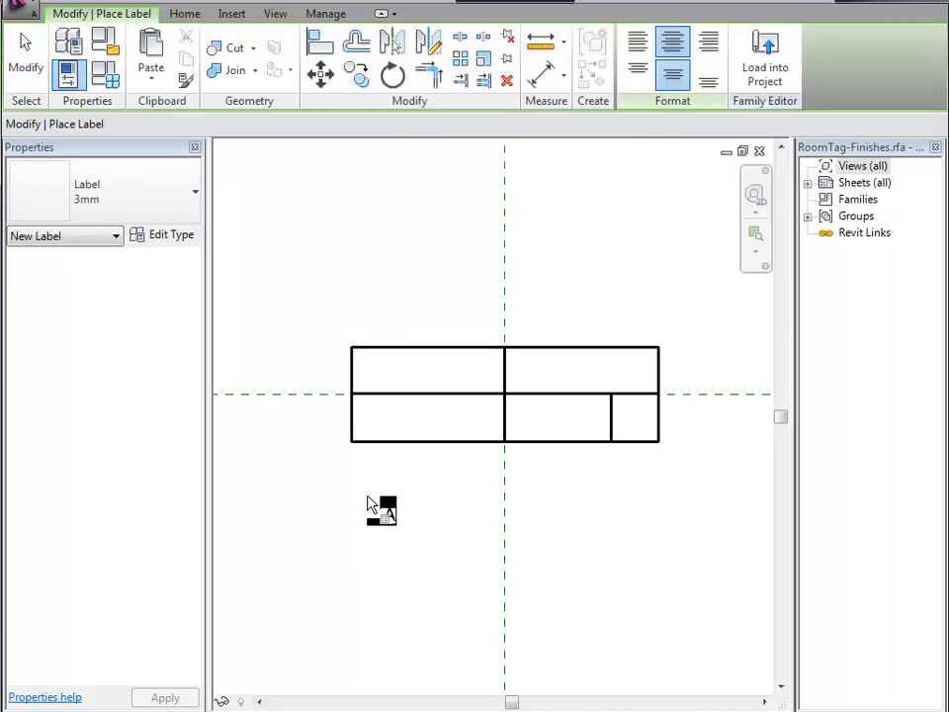
left_click(421, 480)
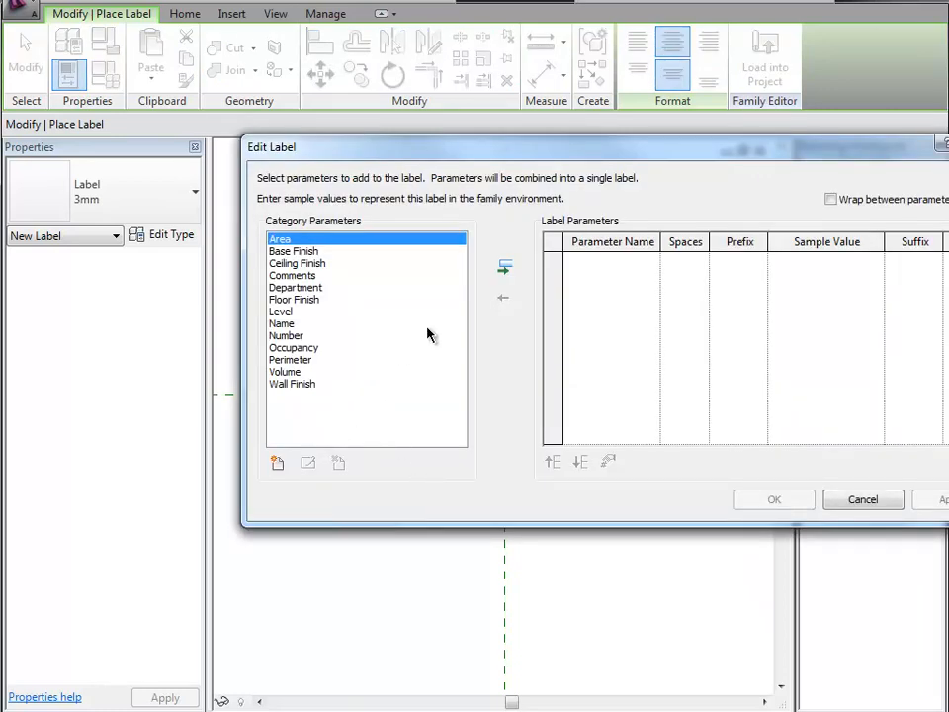
left_click_drag(506, 156, 440, 168)
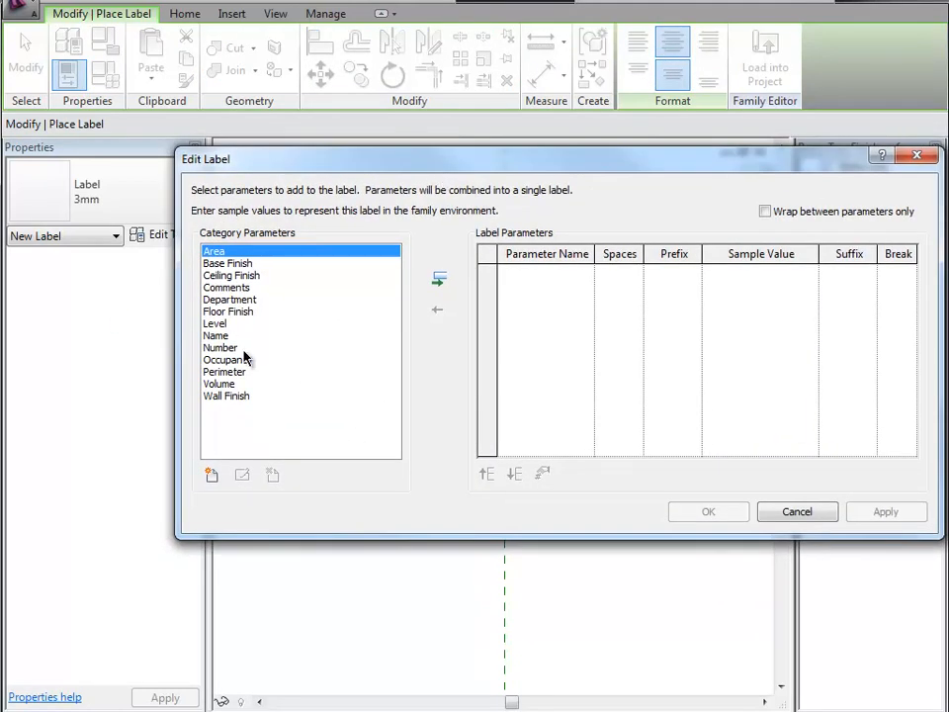
left_click(211, 475)
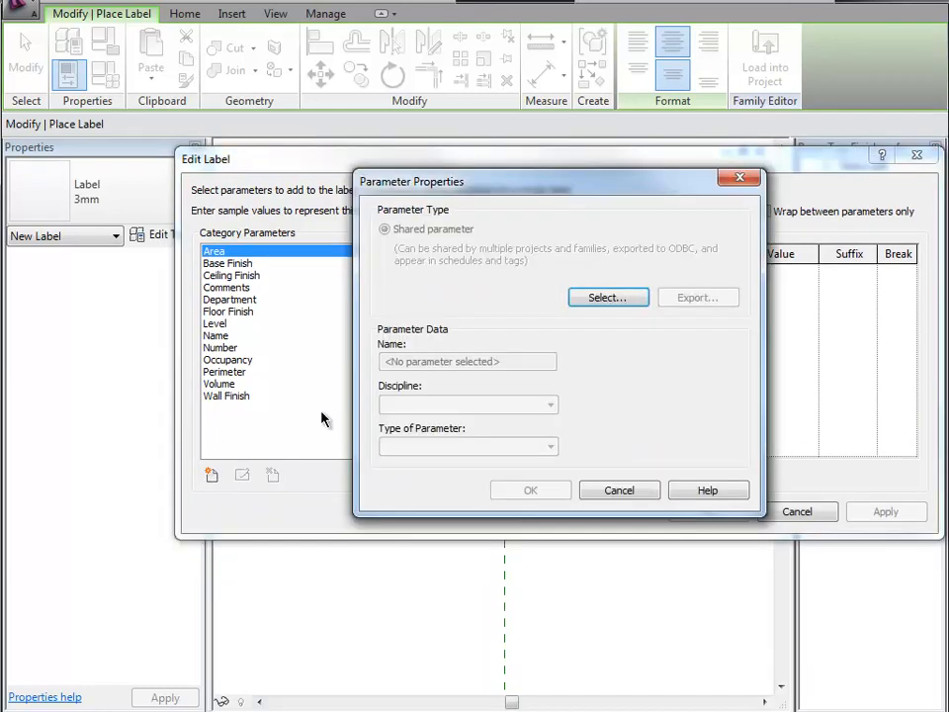
left_click(605, 299)
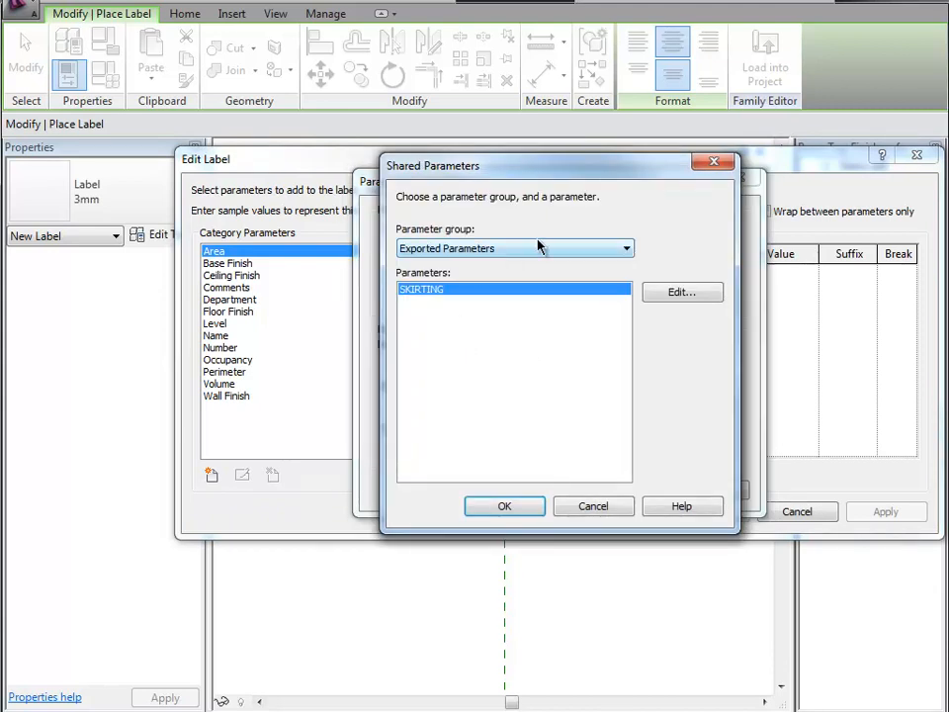
left_click(539, 247)
left_click(496, 305)
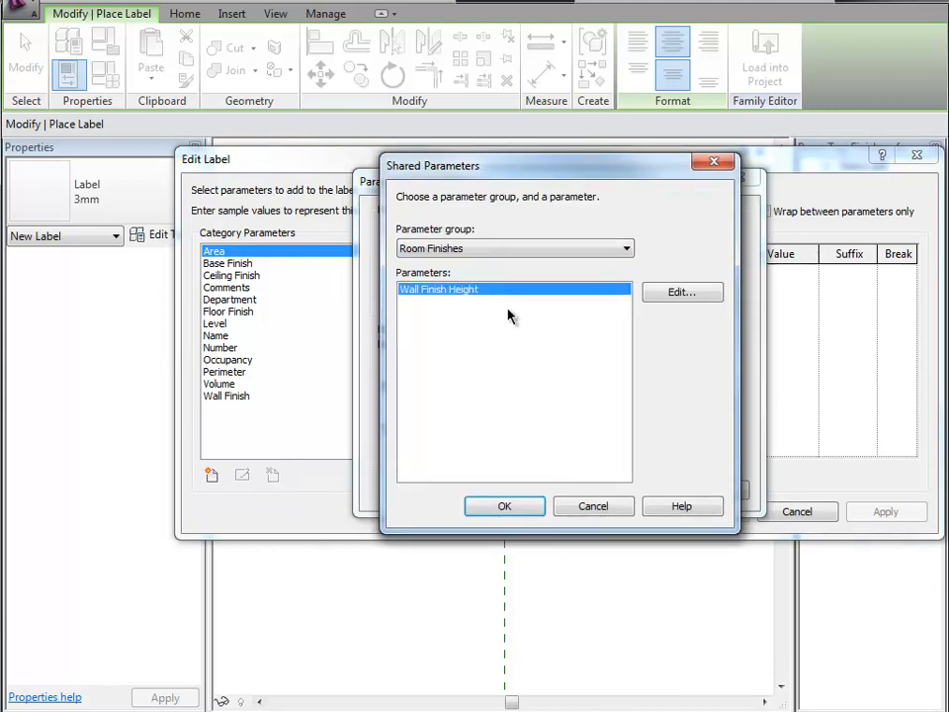
left_click(537, 513)
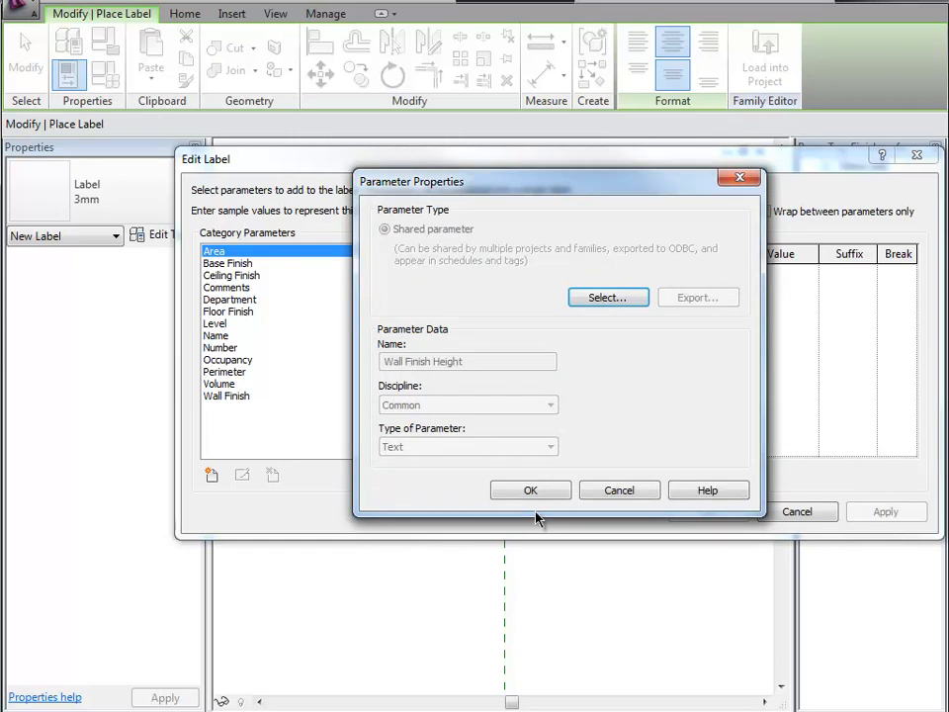
left_click(544, 496)
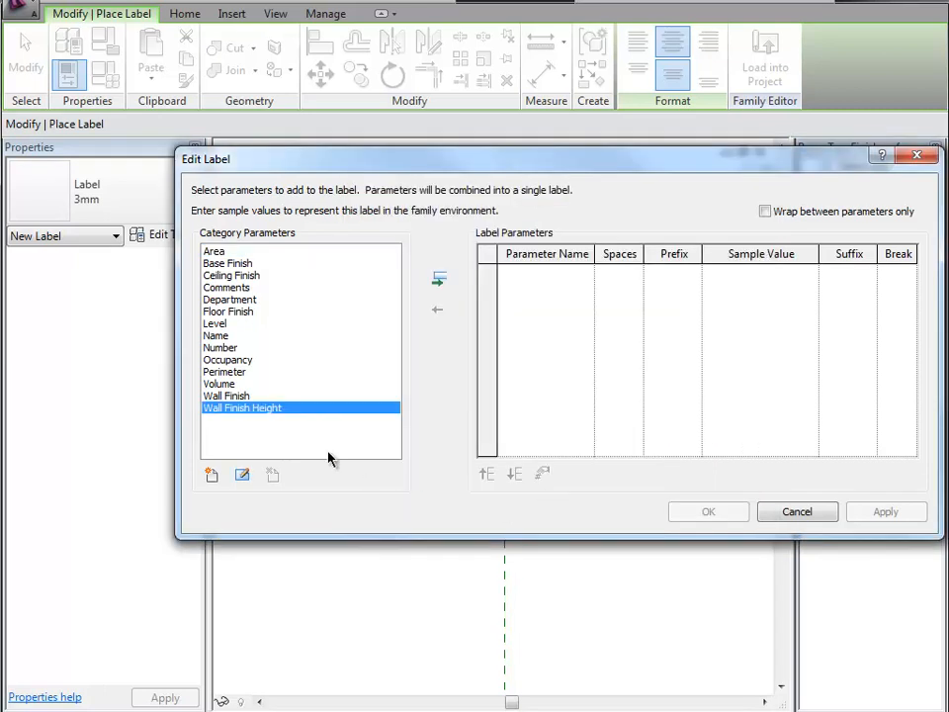
Add Wall Finish Height to the label's parameters with the sample value WH and confirm the label
left_click(438, 280)
left_click(735, 274)
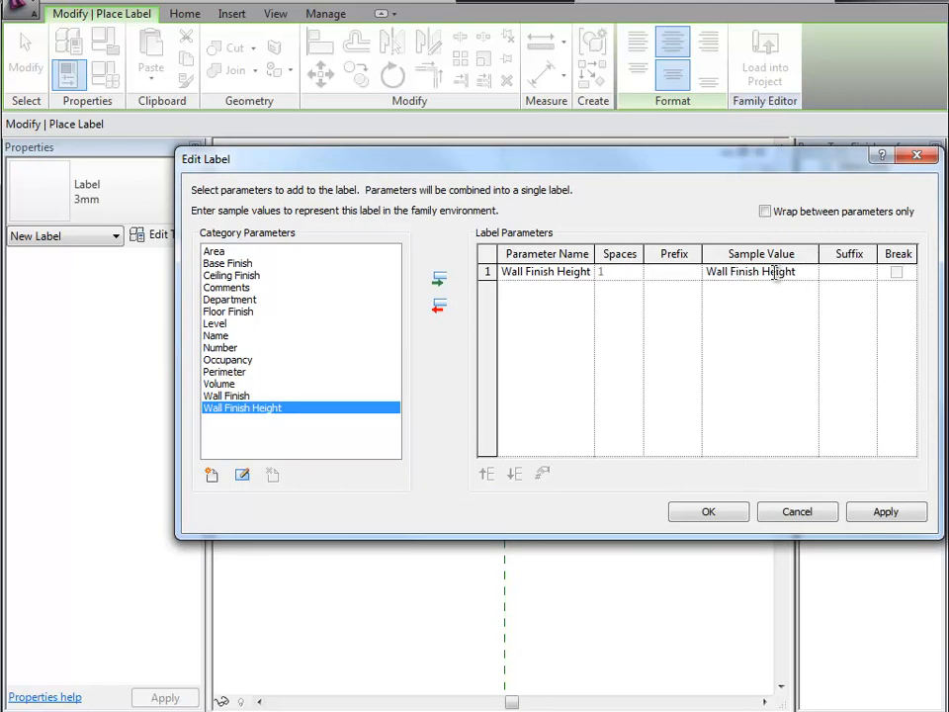
left_click_drag(801, 280, 653, 265)
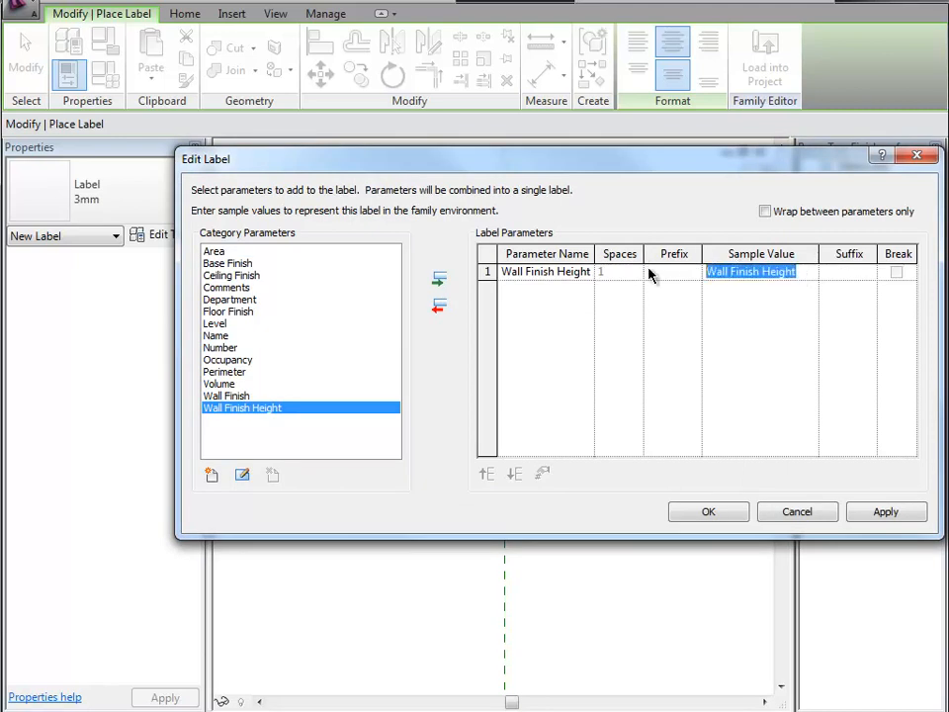
type("WH")
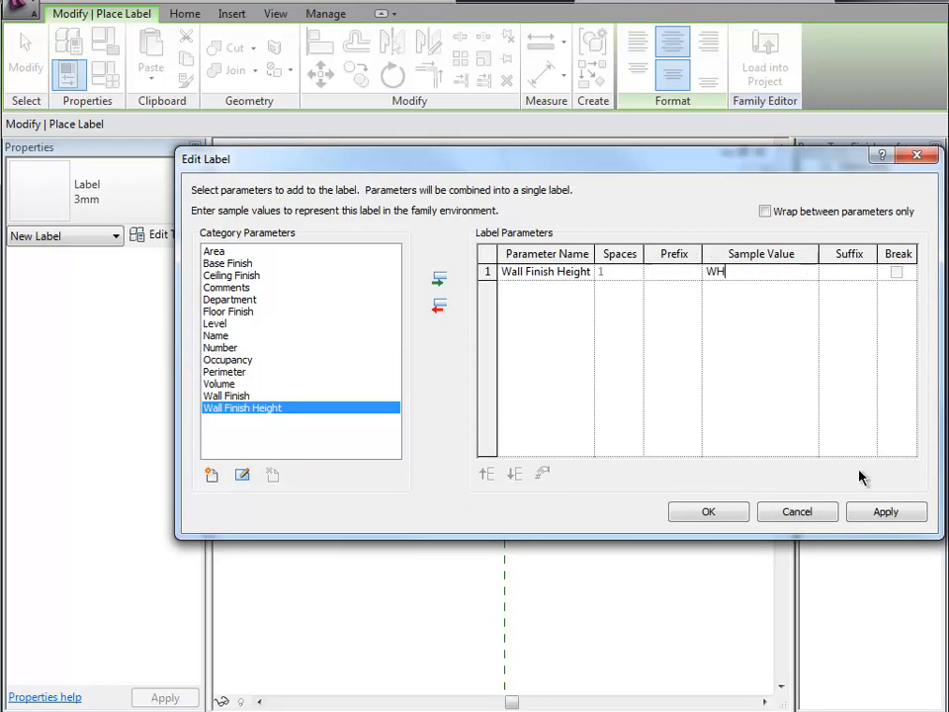
left_click(885, 514)
left_click(708, 512)
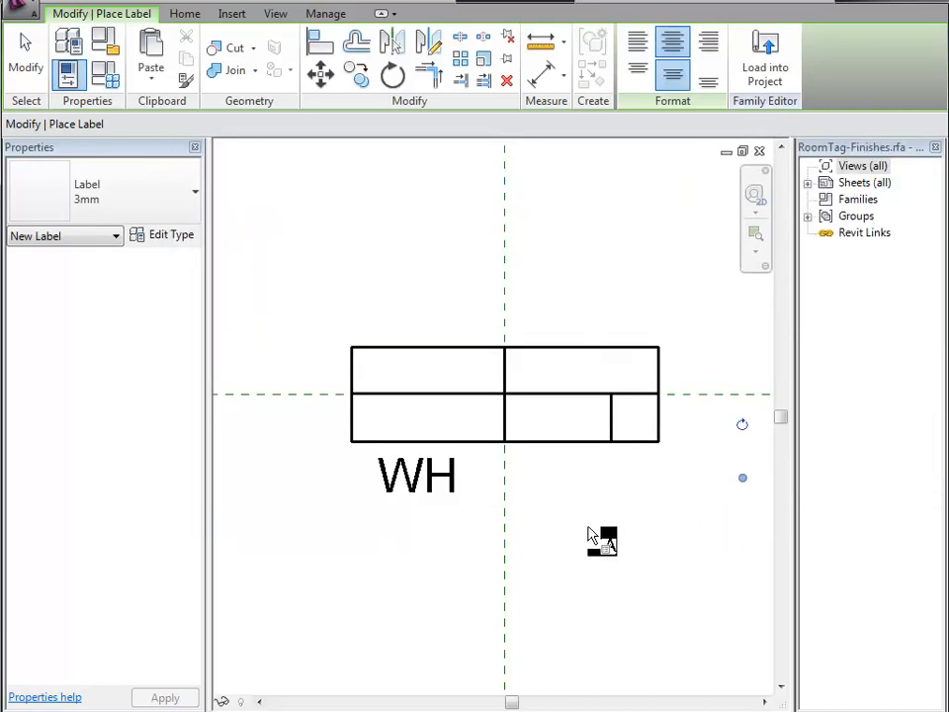
key("Escape")
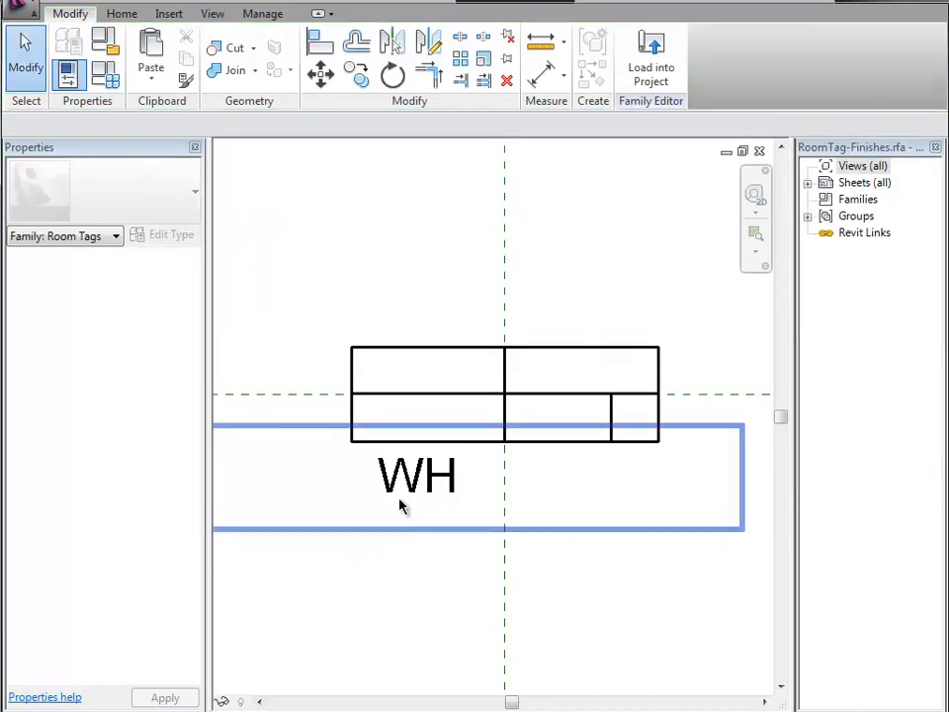
Move the WH label into the lower cell just right of the tag's centre line and duplicate its type as 2.5mm
left_click(430, 492)
left_click_drag(430, 491, 535, 442)
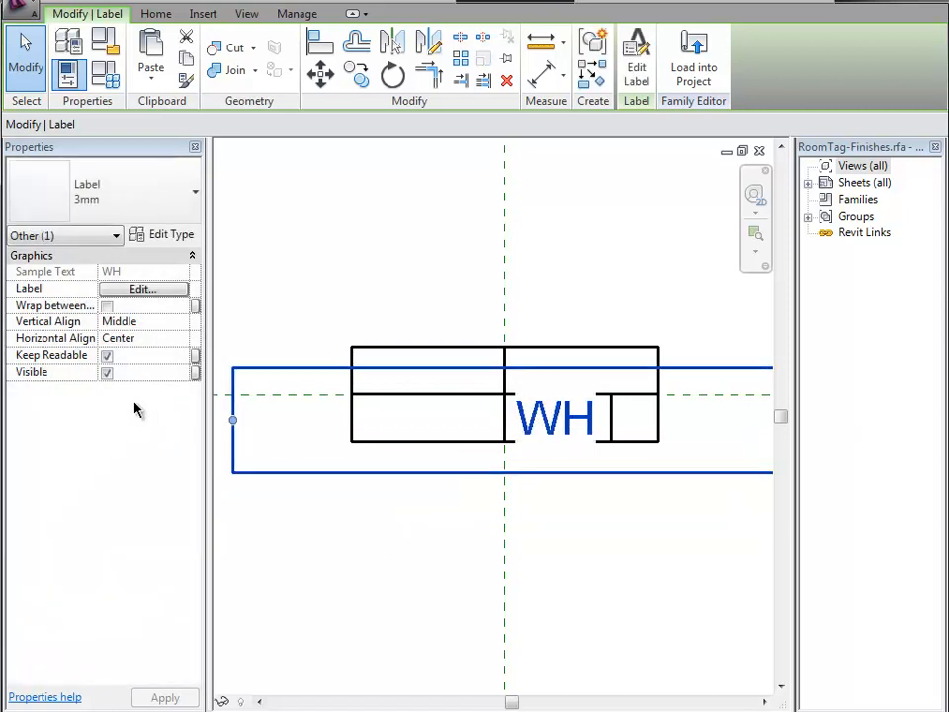
left_click(170, 235)
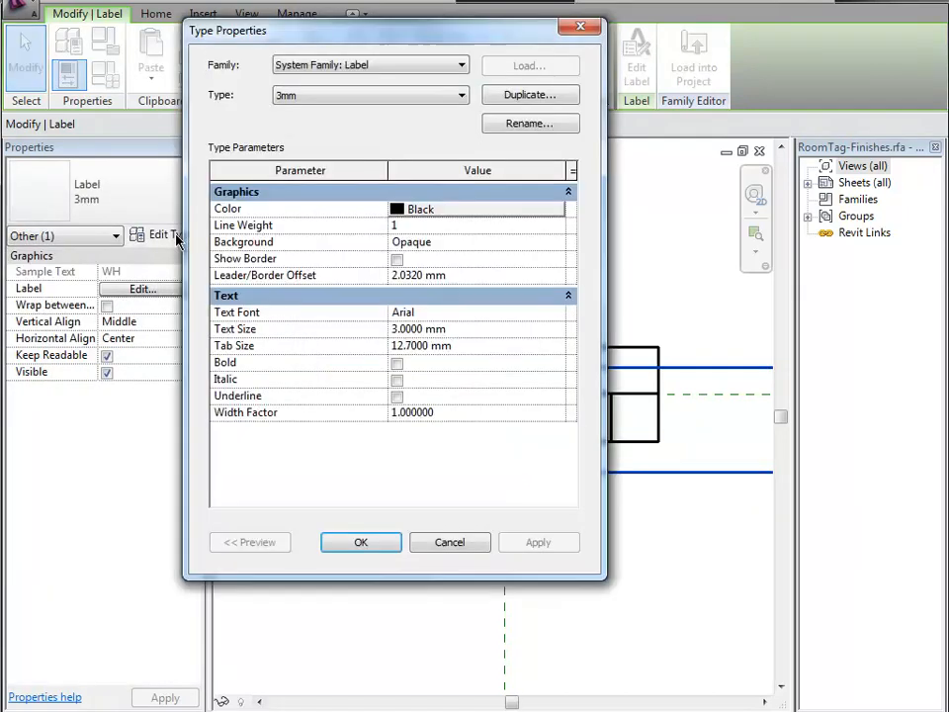
left_click(532, 95)
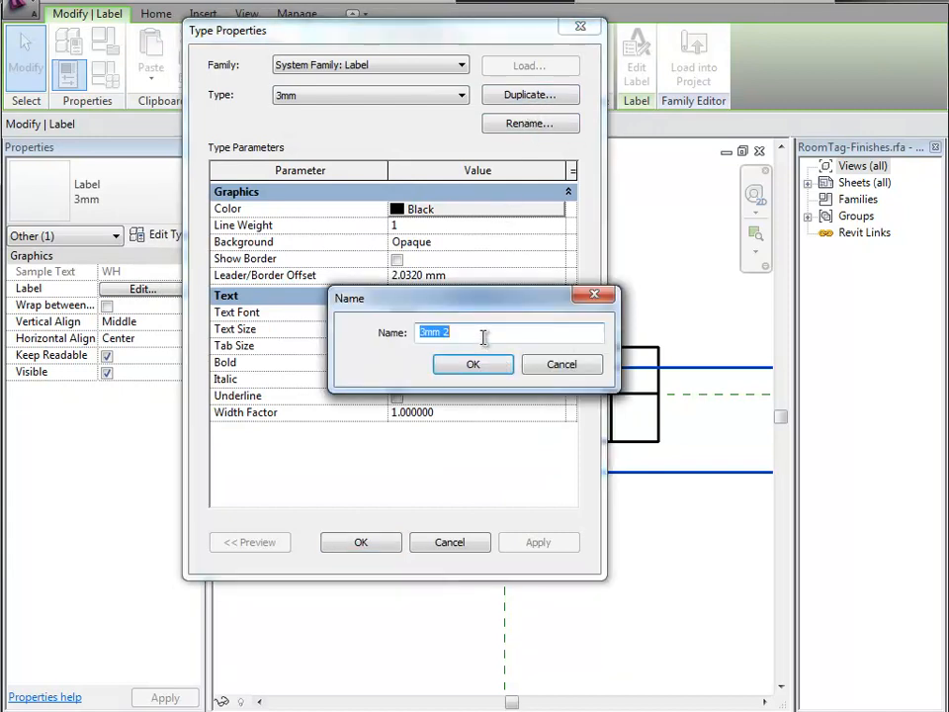
type("2.5")
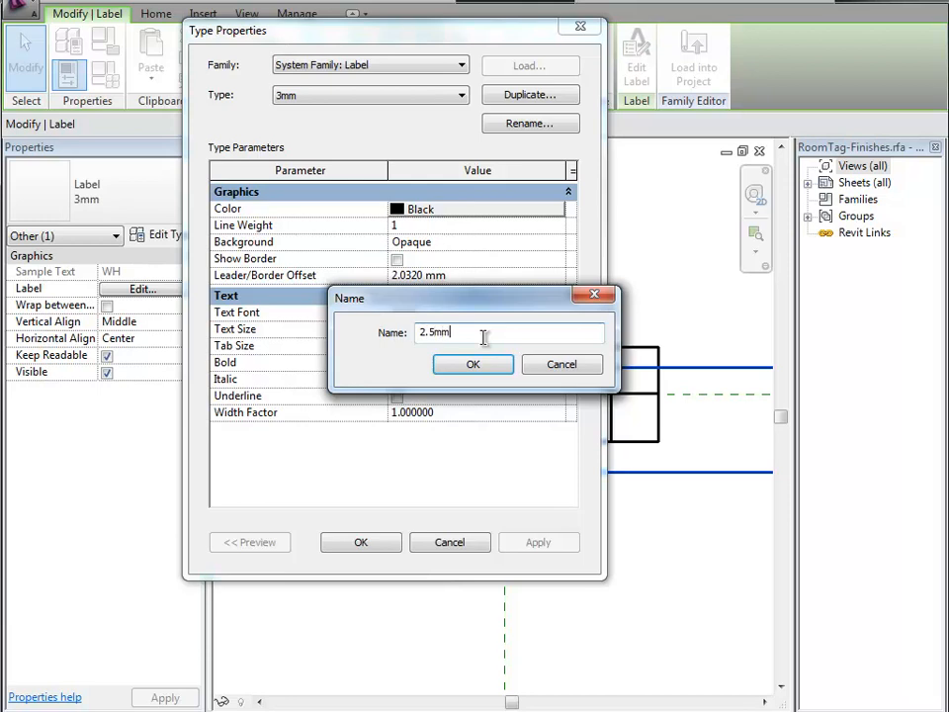
type("mm")
left_click(473, 364)
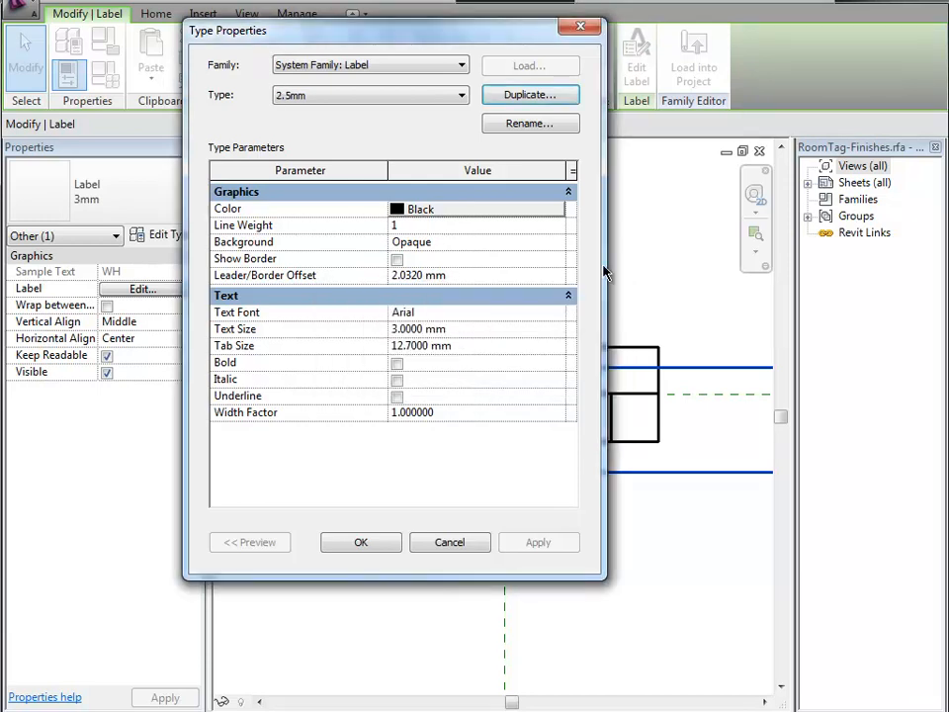
Give the 2.5mm label type a transparent background, Arial Narrow font and 2.5 mm text size, and confirm
left_click(566, 244)
left_click(493, 275)
left_click(458, 312)
left_click(557, 313)
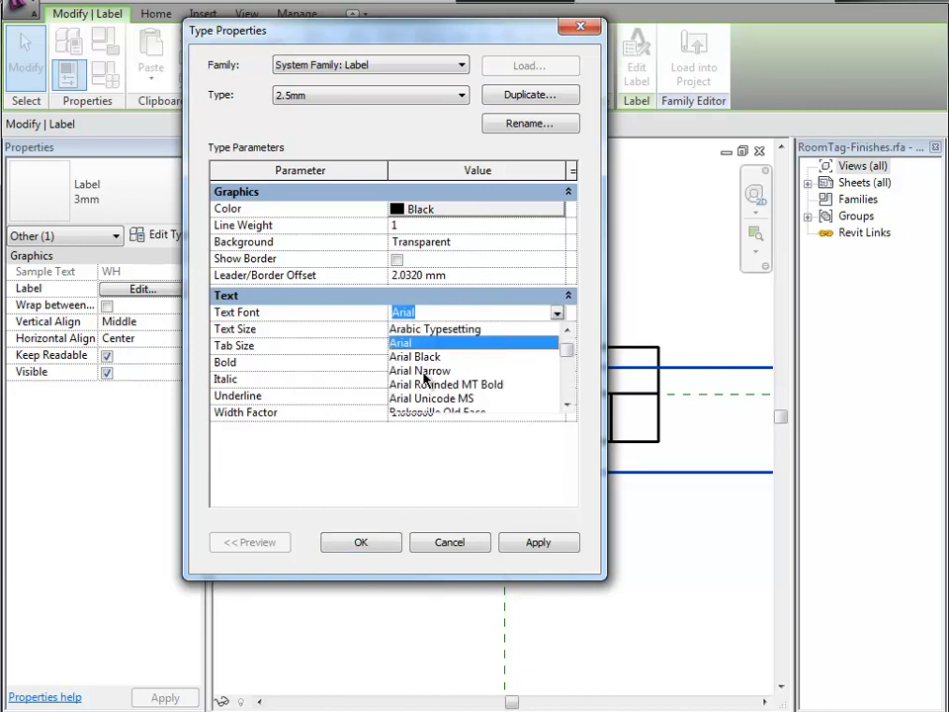
left_click(425, 378)
left_click(414, 329)
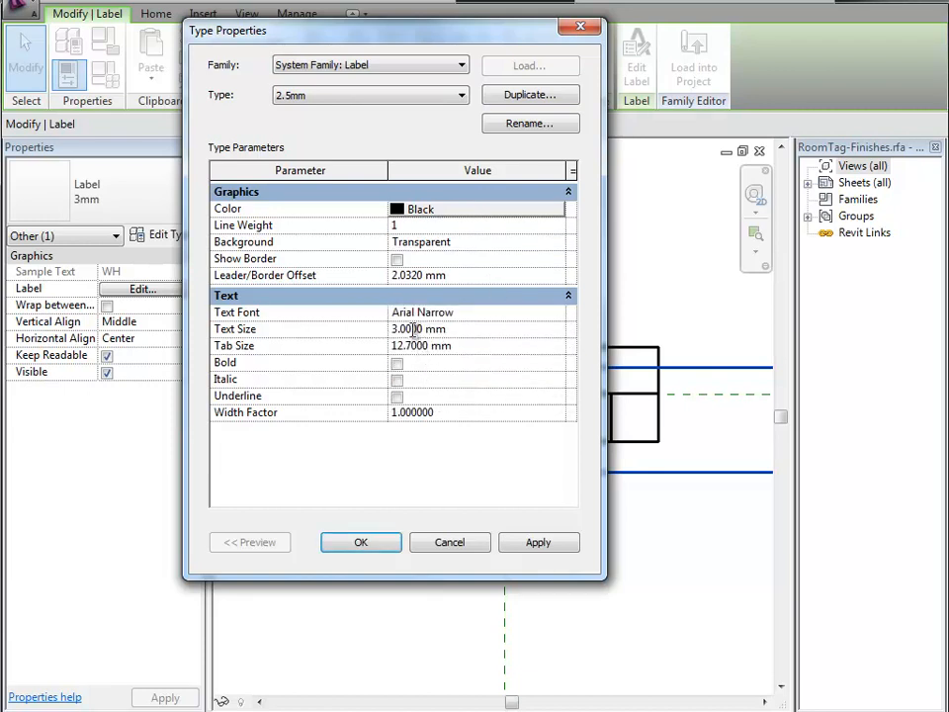
left_click_drag(405, 329, 352, 328)
type("2.5")
key("Return")
left_click(593, 540)
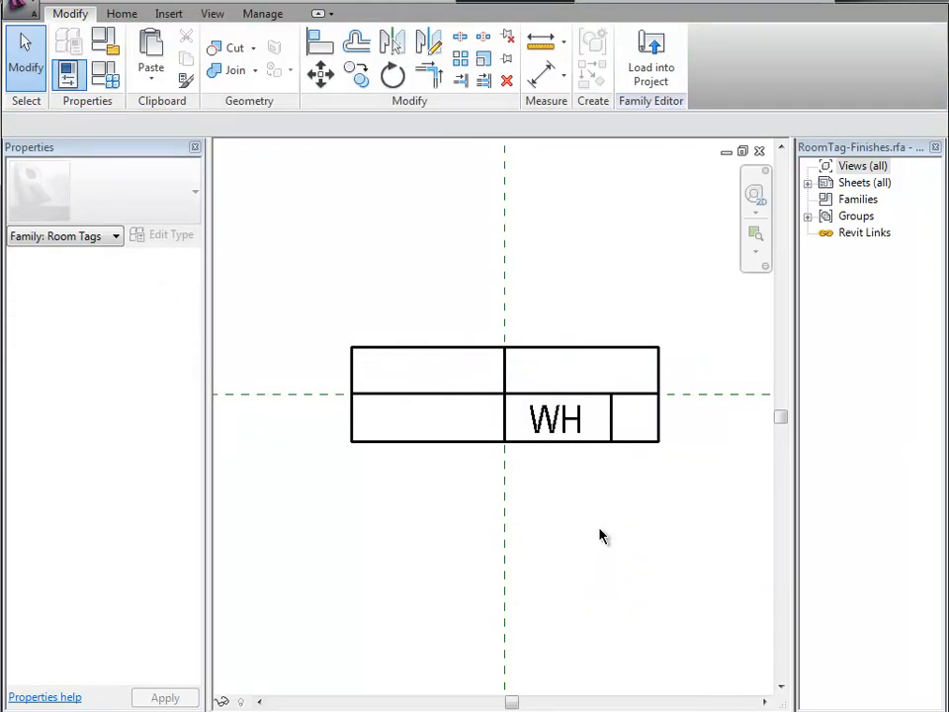
Load the family into Project Parameters - Through Project.rvt and place the finishes tag below the existing tags of rooms 2, 4 and 3
left_click(659, 81)
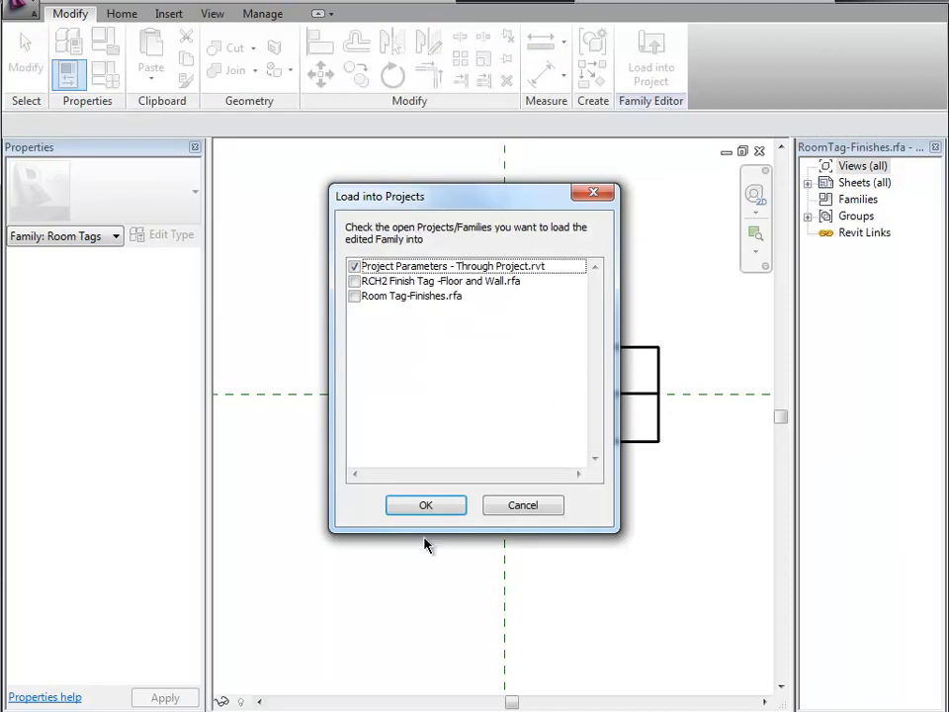
left_click(432, 509)
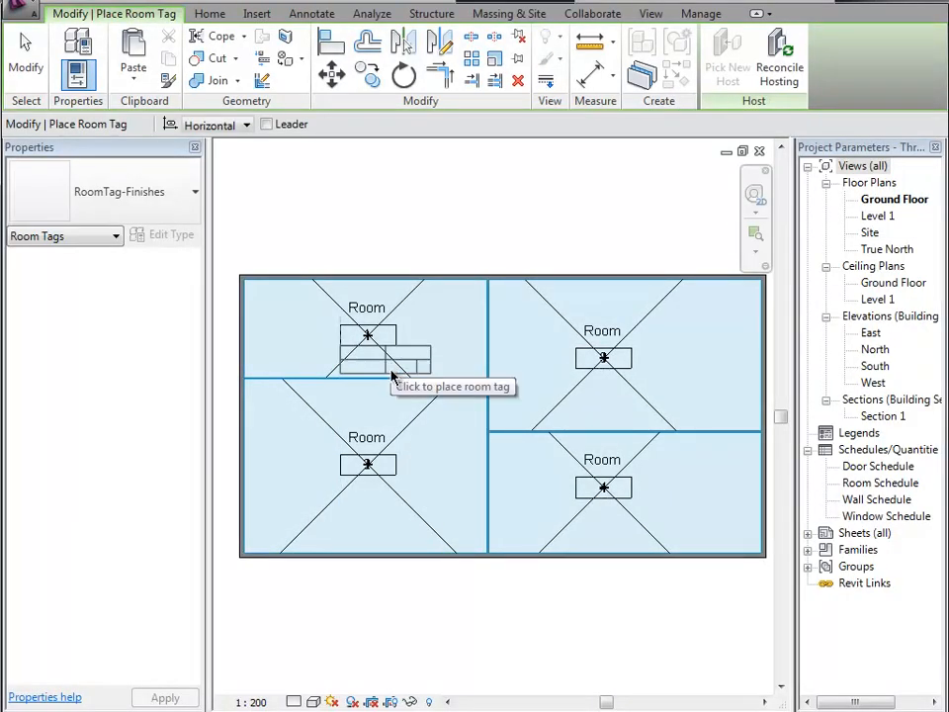
left_click(365, 512)
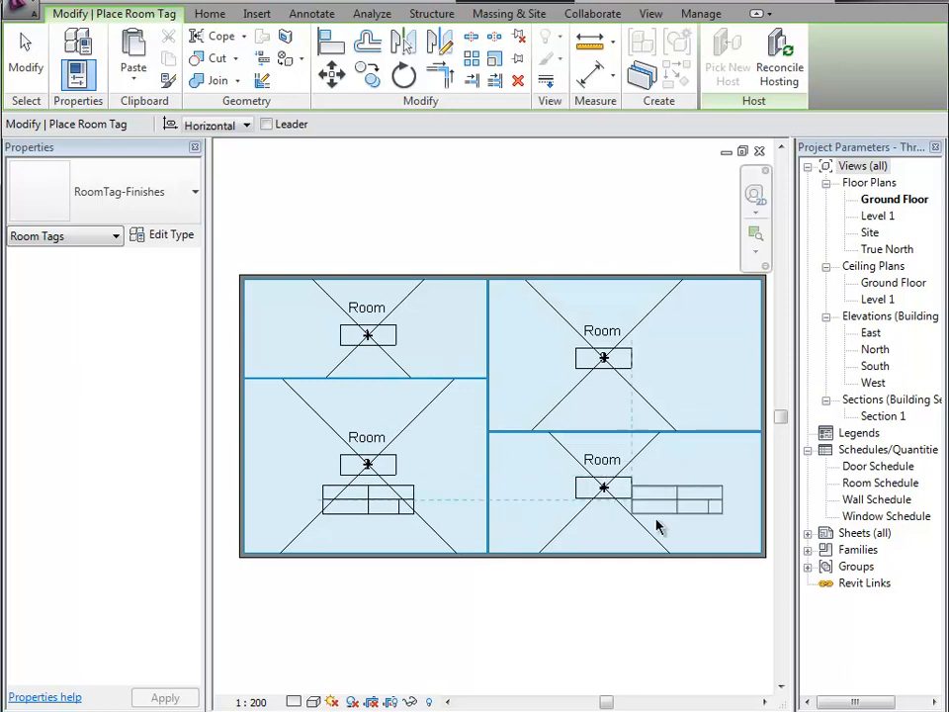
left_click(607, 518)
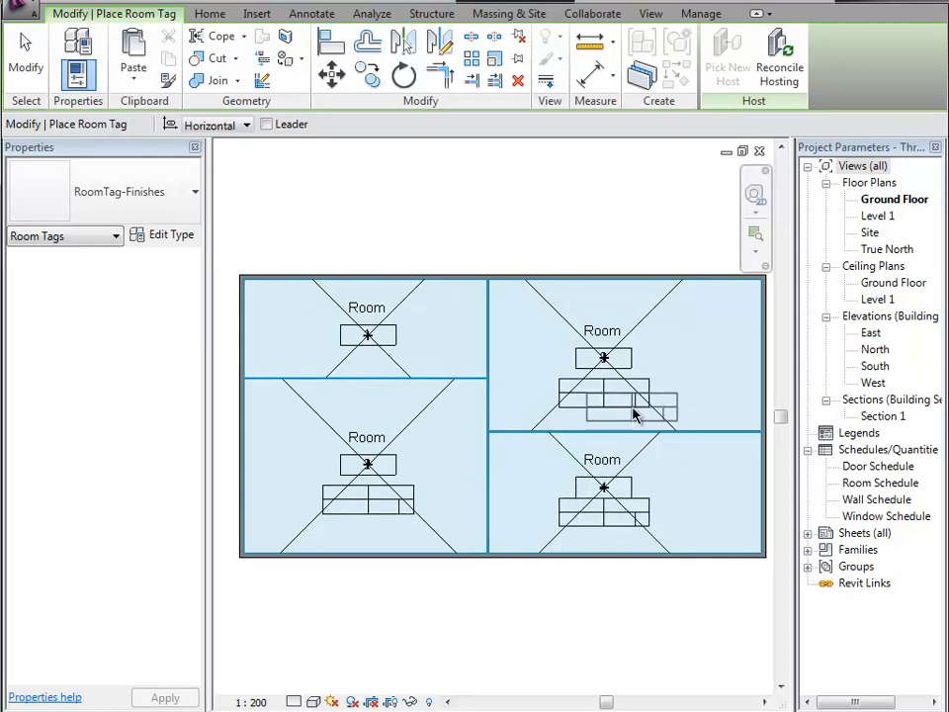
key("Escape")
key("Escape")
Set Room 2's Wall Finish Height to SE08 through its finishes tag, and open the Room Schedule to check the entry
left_click(755, 237)
left_click_drag(287, 404, 707, 578)
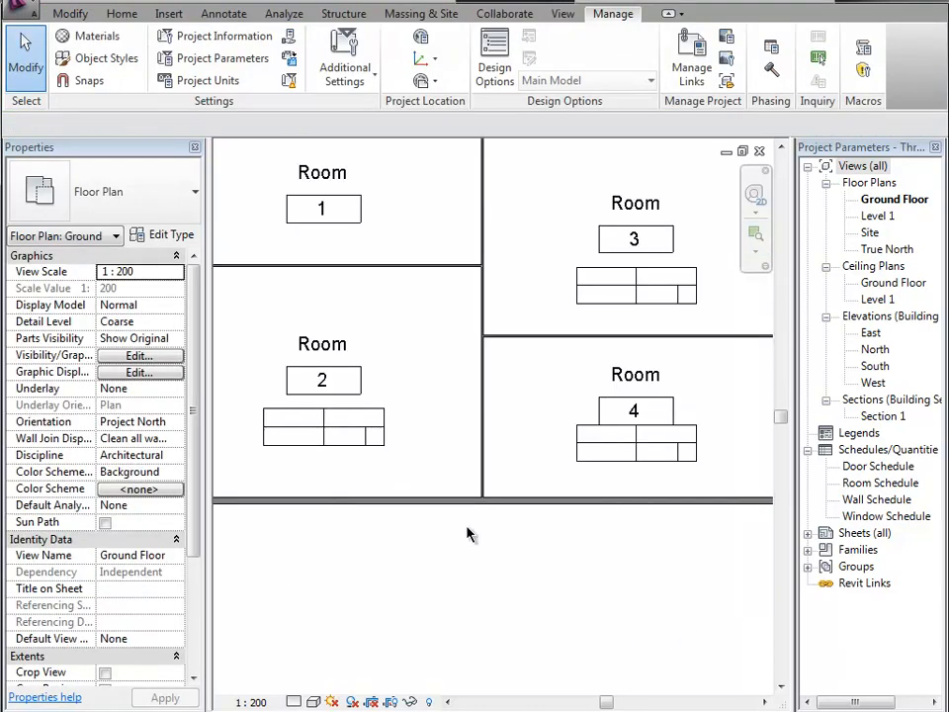
left_click(355, 445)
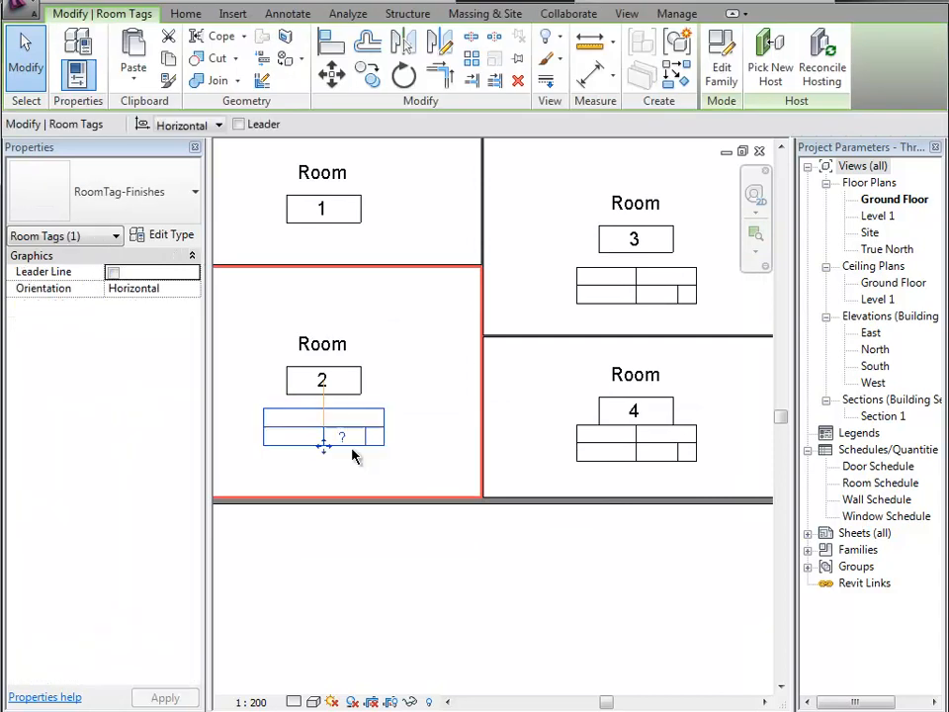
left_click(344, 438)
type("SE08")
left_click(430, 515)
left_click(421, 623)
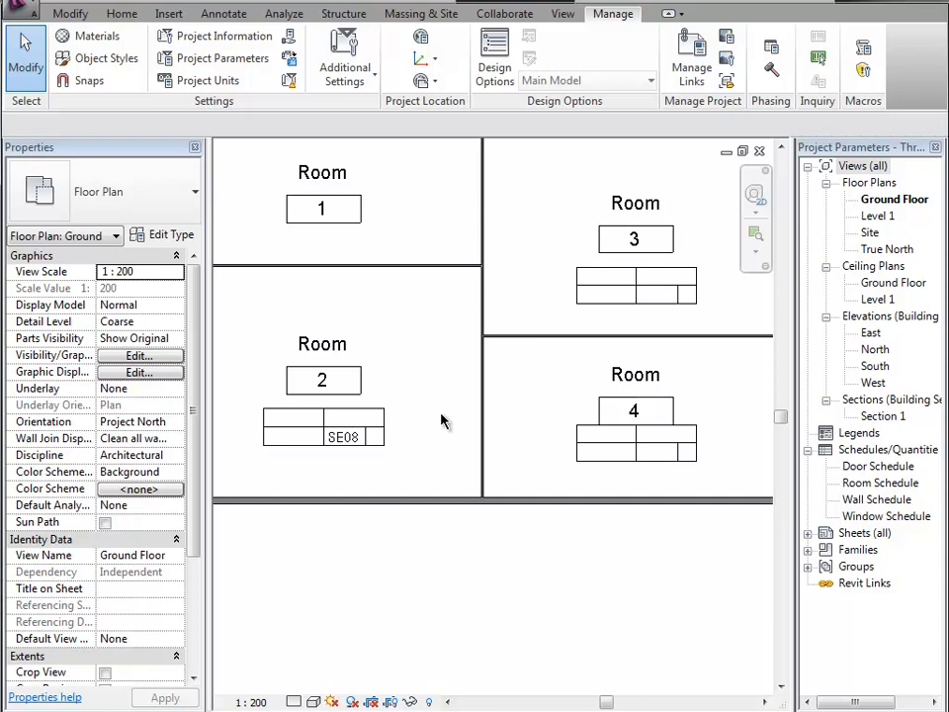
double_click(877, 484)
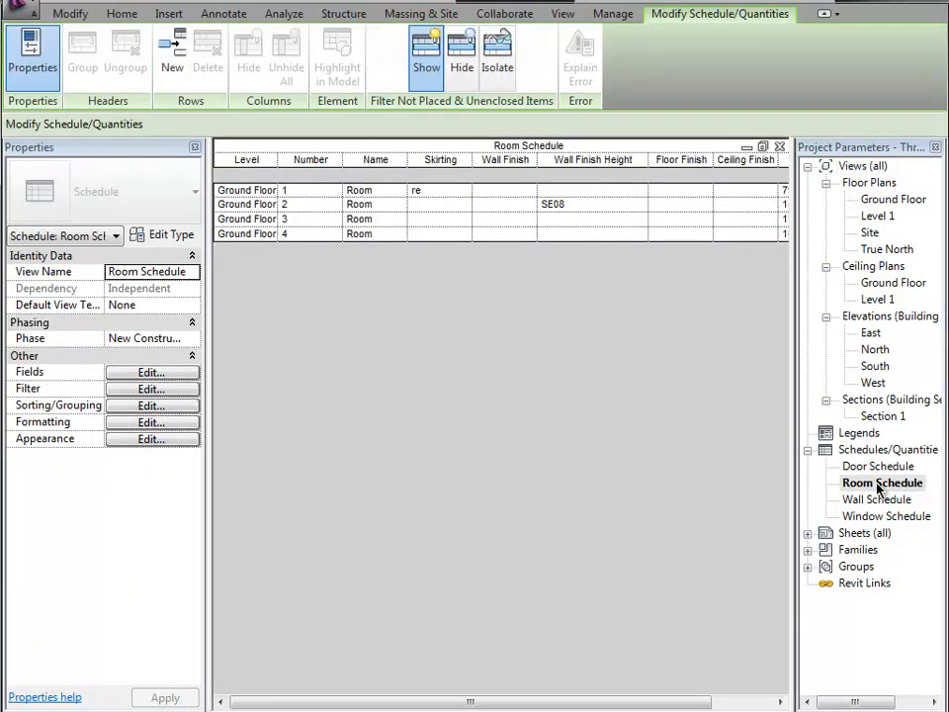